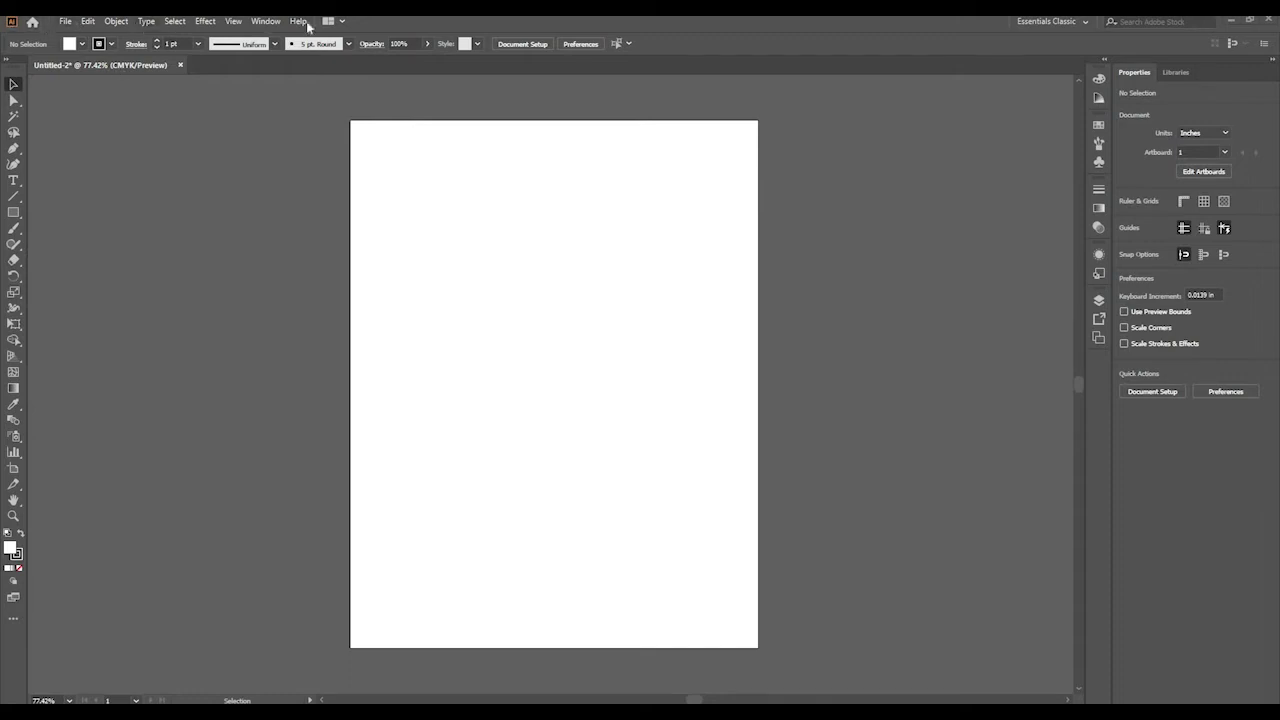
Step: Switch to the Layout workspace, then back to Essentials Classic
{"action": "left_click", "coordinate": [116, 21]}
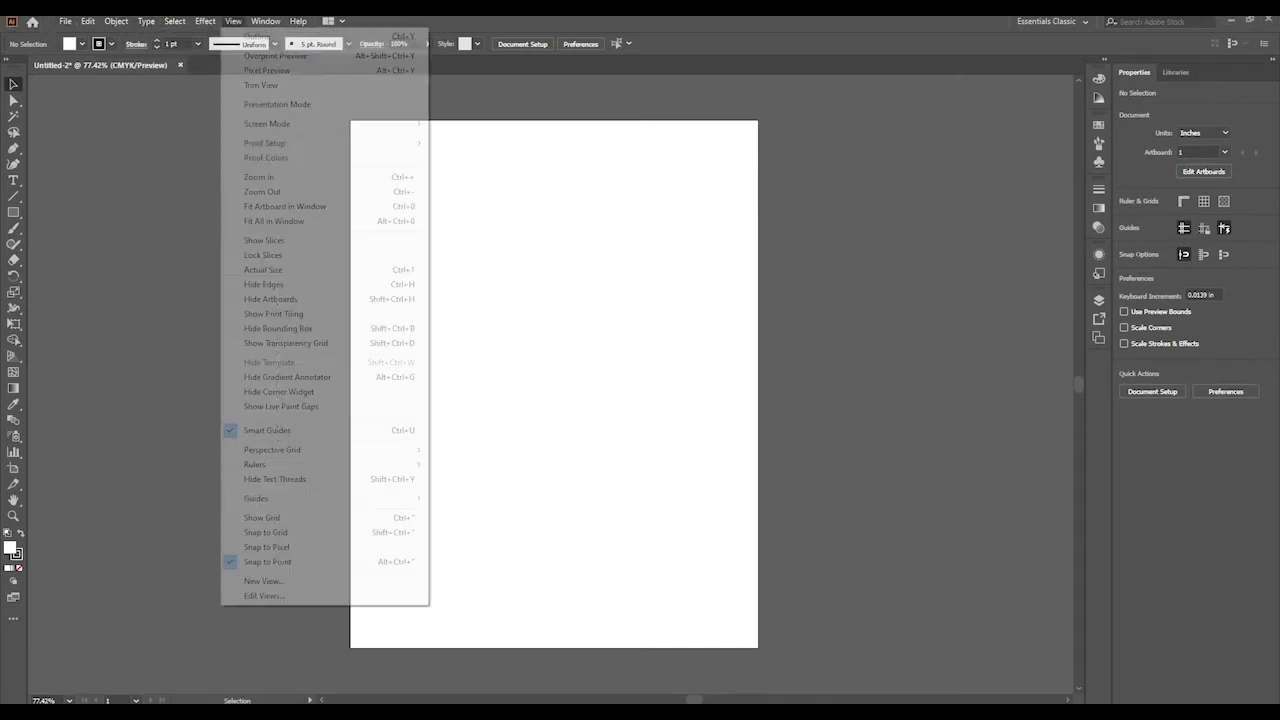
{"action": "left_click", "coordinate": [230, 26]}
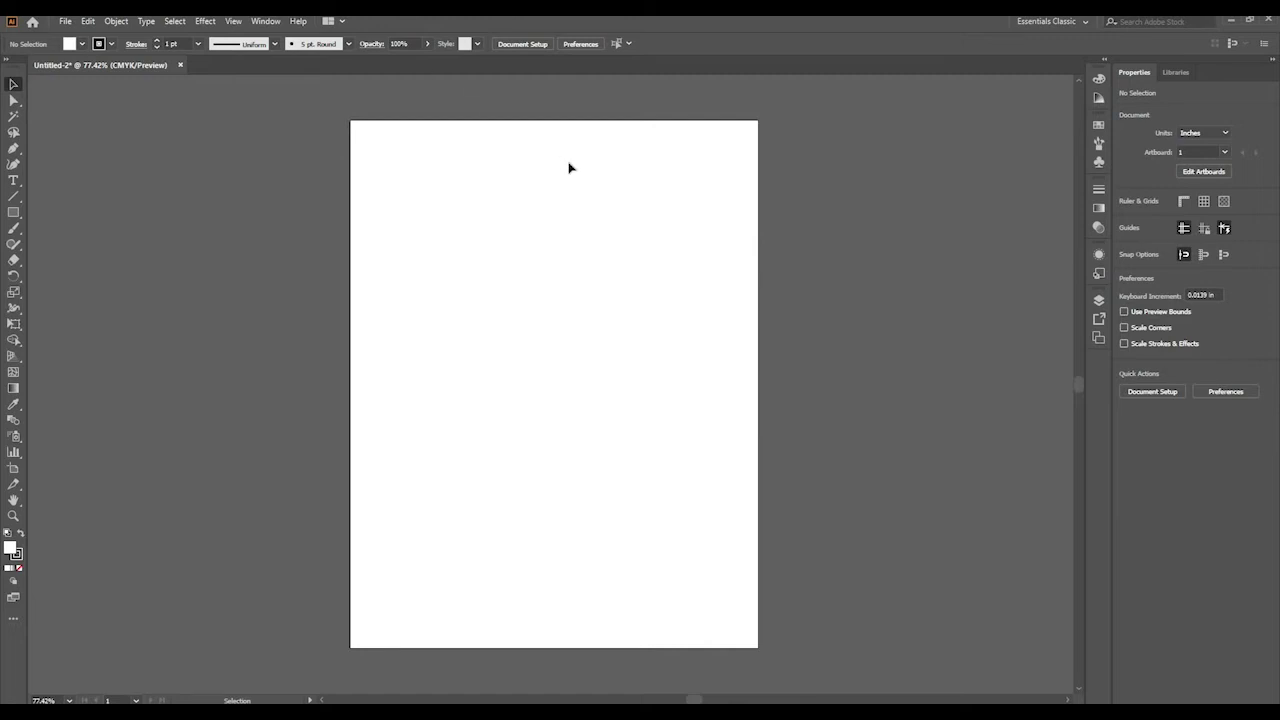
{"action": "left_click", "coordinate": [266, 21]}
{"action": "left_click", "coordinate": [270, 22]}
{"action": "left_click", "coordinate": [270, 22]}
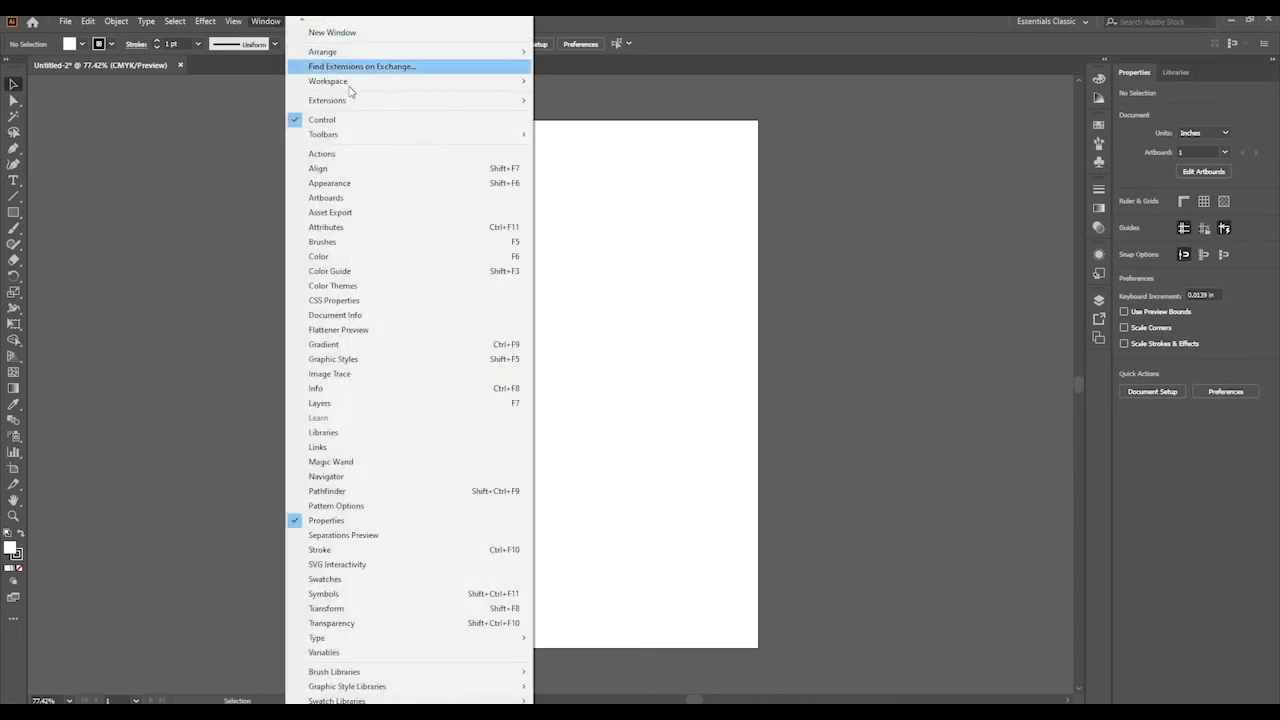
{"action": "mouse_move", "coordinate": [474, 82]}
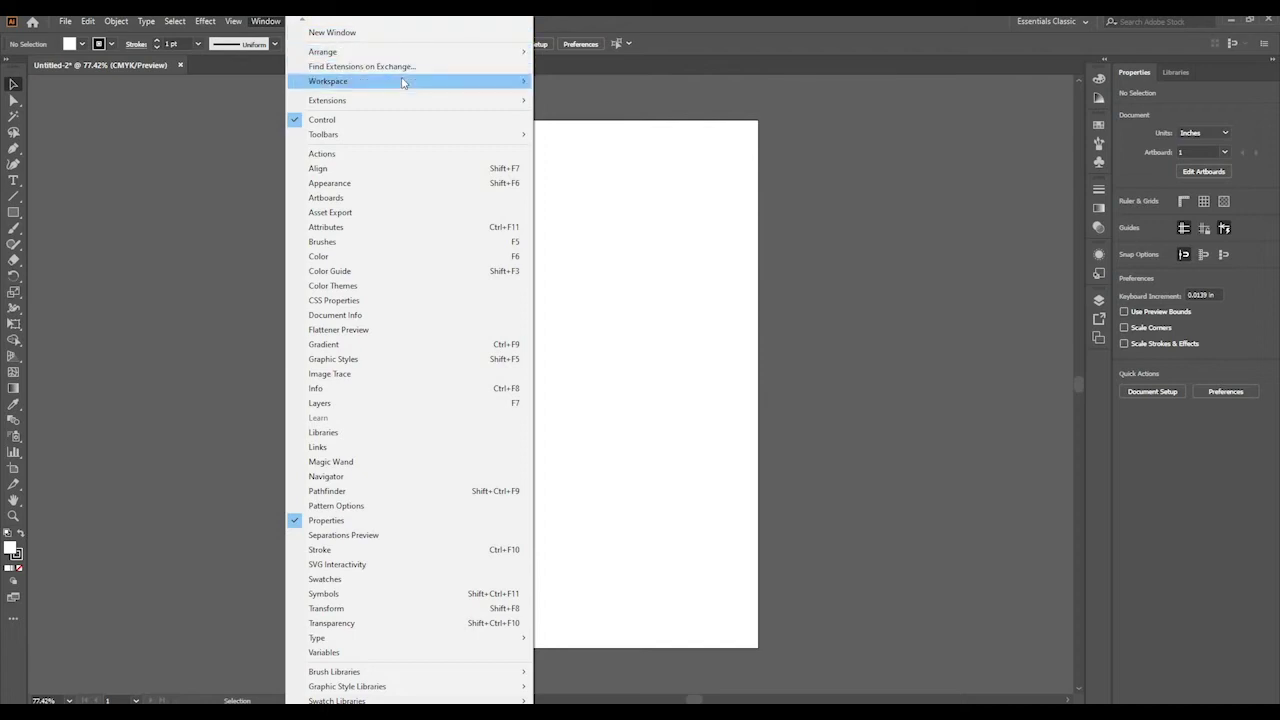
{"action": "mouse_move", "coordinate": [405, 81]}
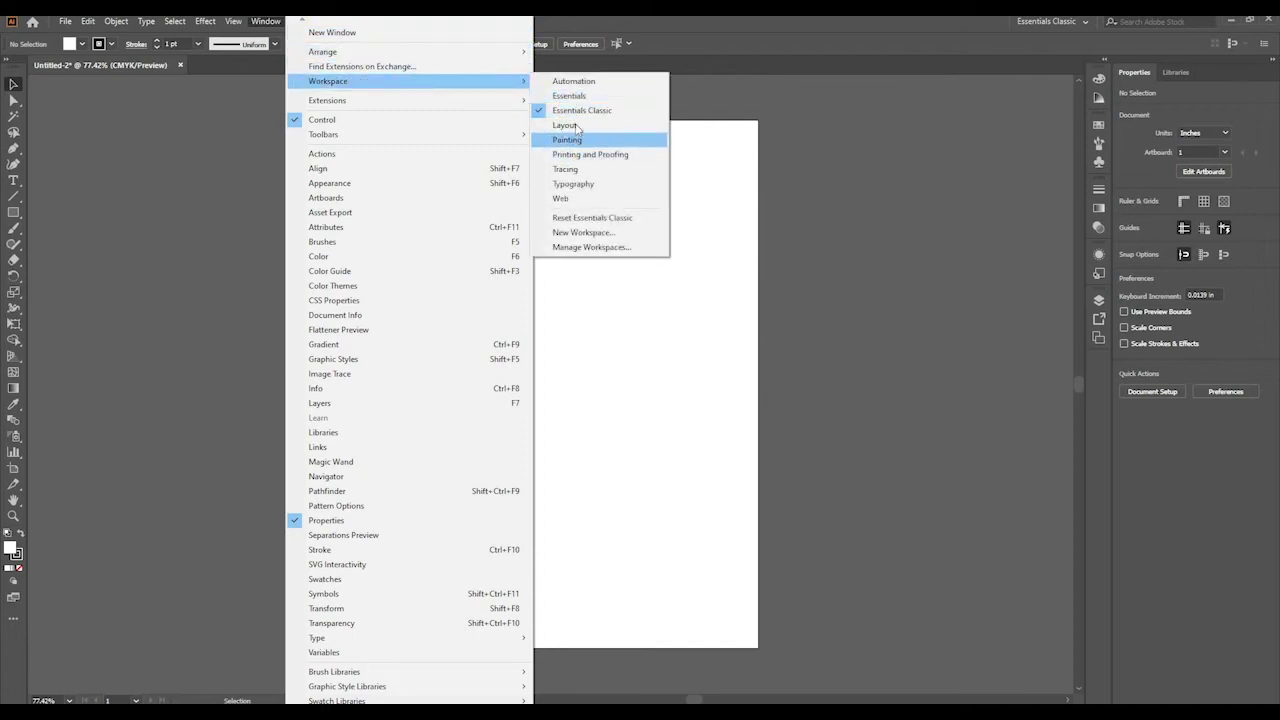
{"action": "left_click", "coordinate": [576, 128]}
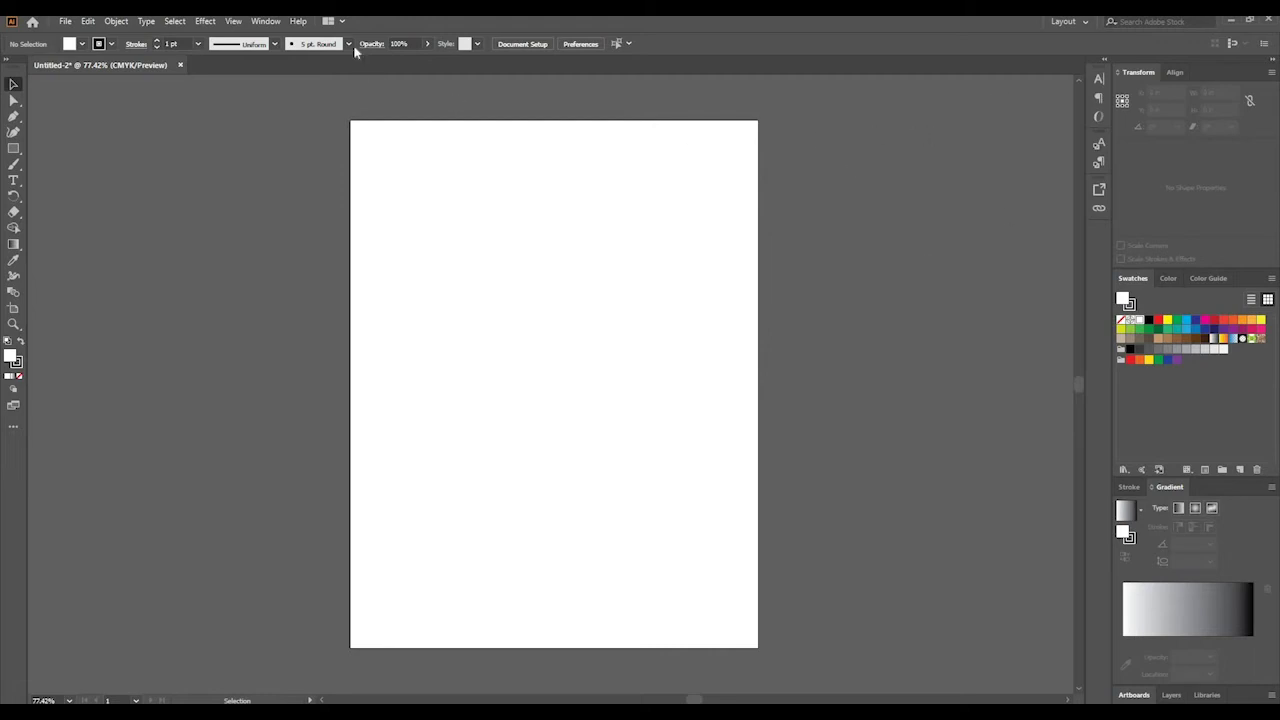
{"action": "left_click", "coordinate": [269, 22]}
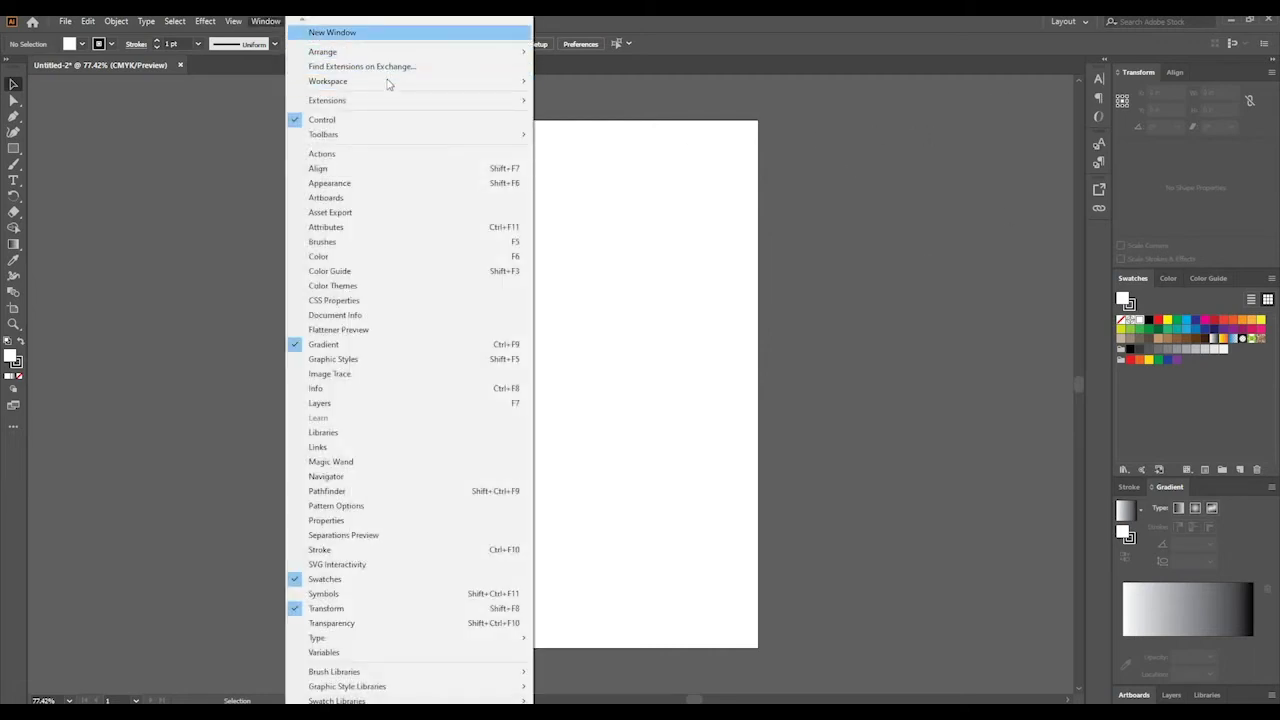
{"action": "left_click", "coordinate": [593, 108]}
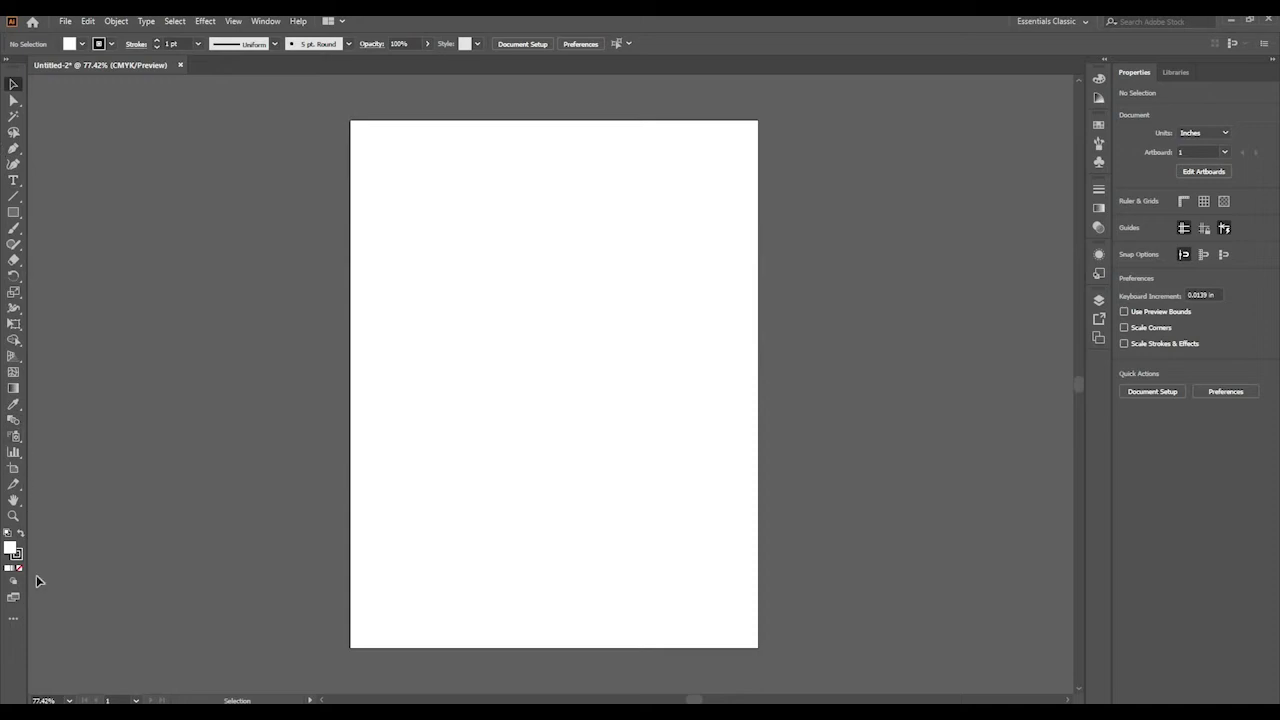
Step: Try the Typography workspace, then return to Essentials Classic
{"action": "left_click", "coordinate": [265, 21]}
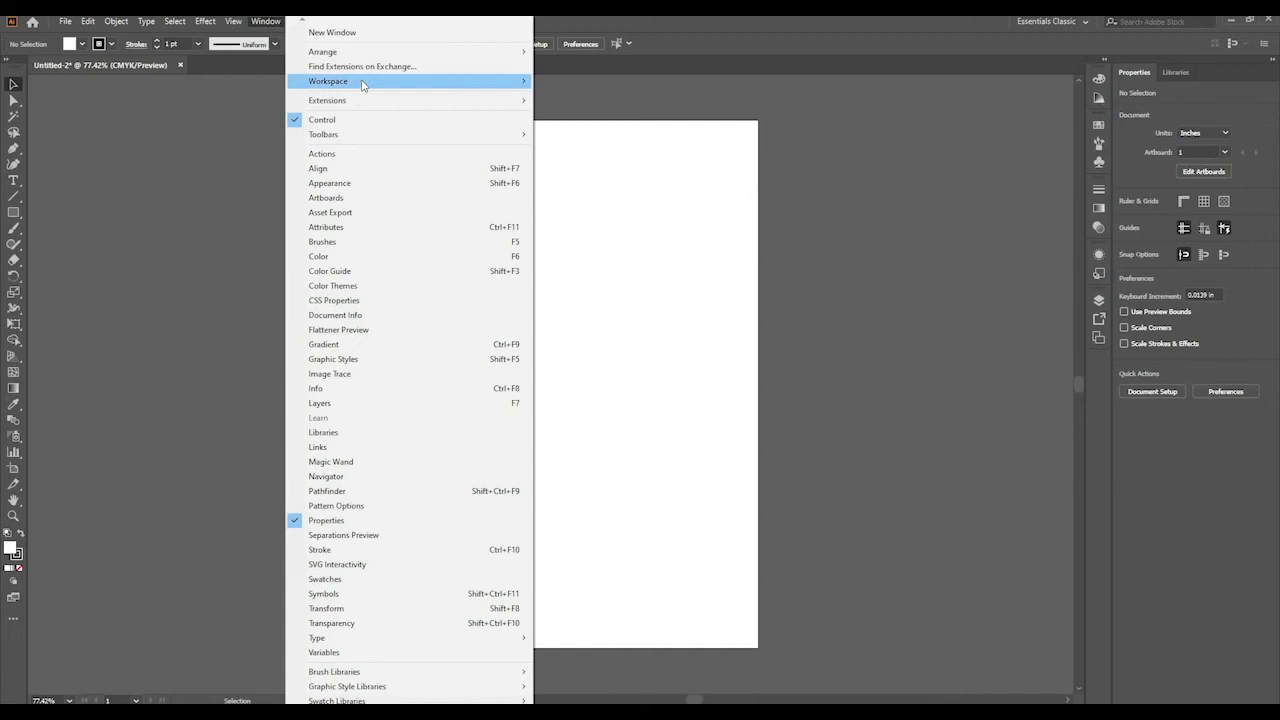
{"action": "mouse_move", "coordinate": [378, 83]}
{"action": "left_click", "coordinate": [573, 184]}
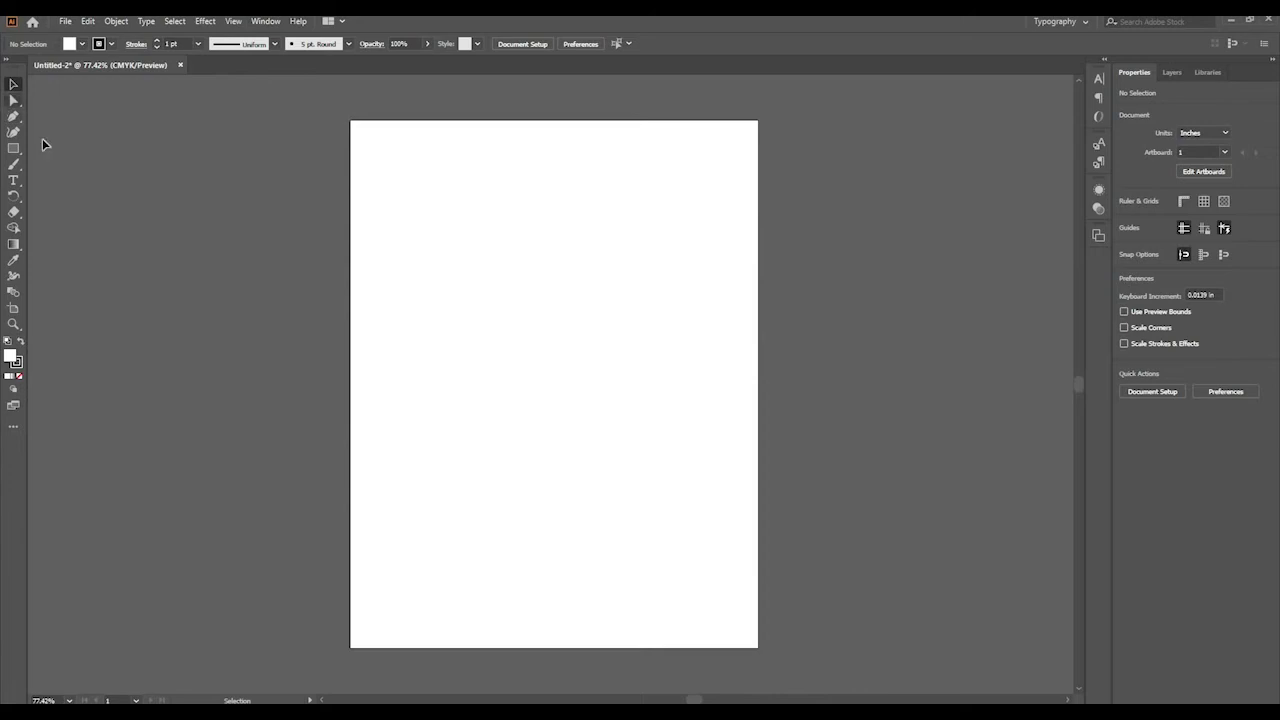
{"action": "left_click", "coordinate": [265, 22]}
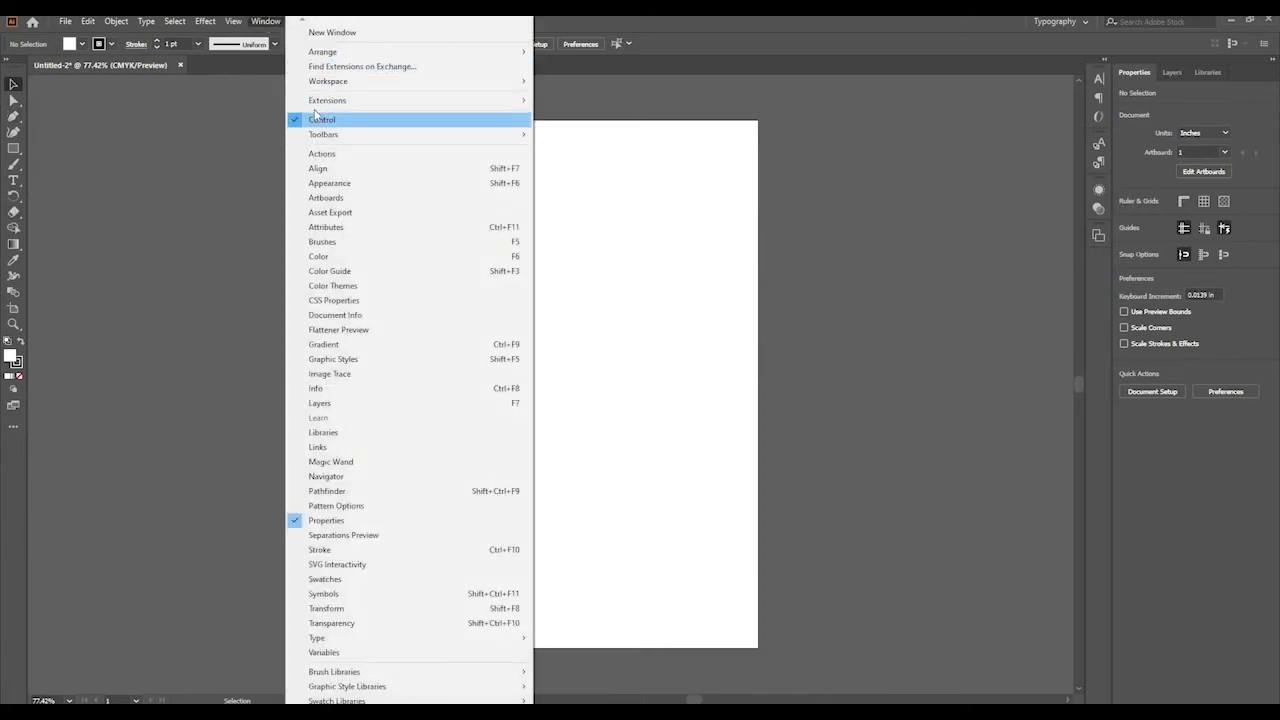
{"action": "mouse_move", "coordinate": [333, 88]}
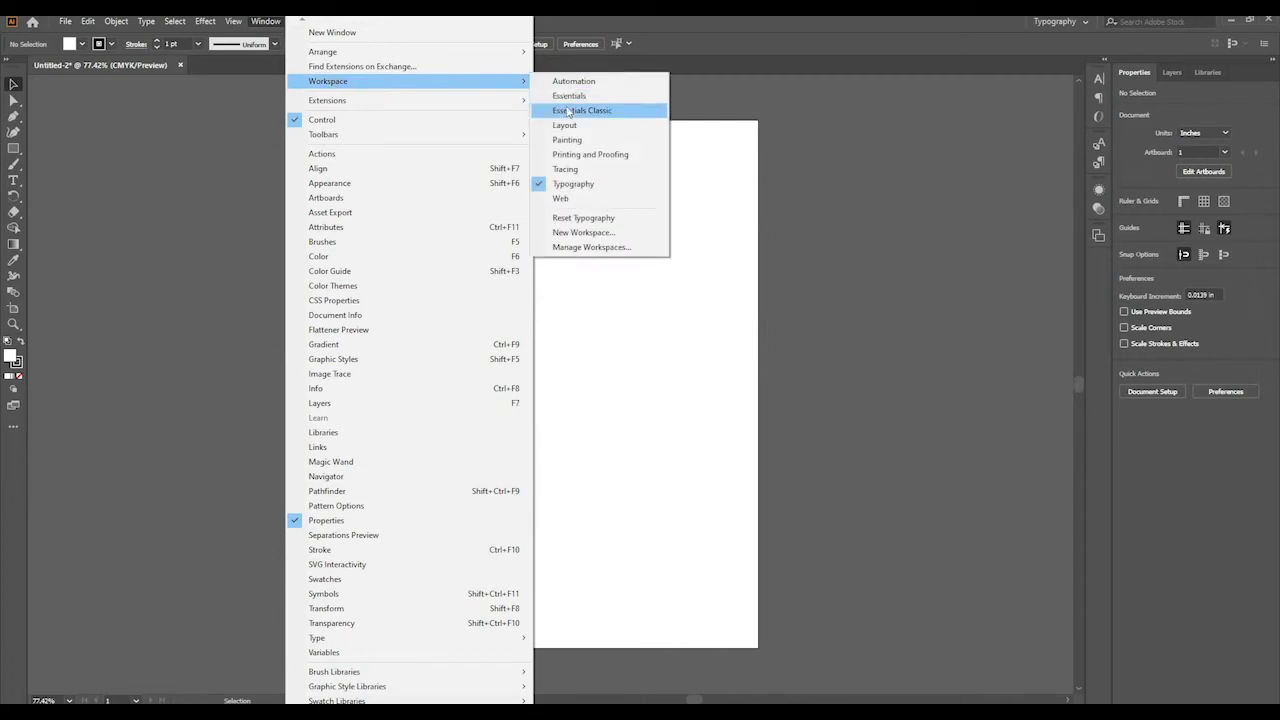
{"action": "left_click", "coordinate": [570, 112]}
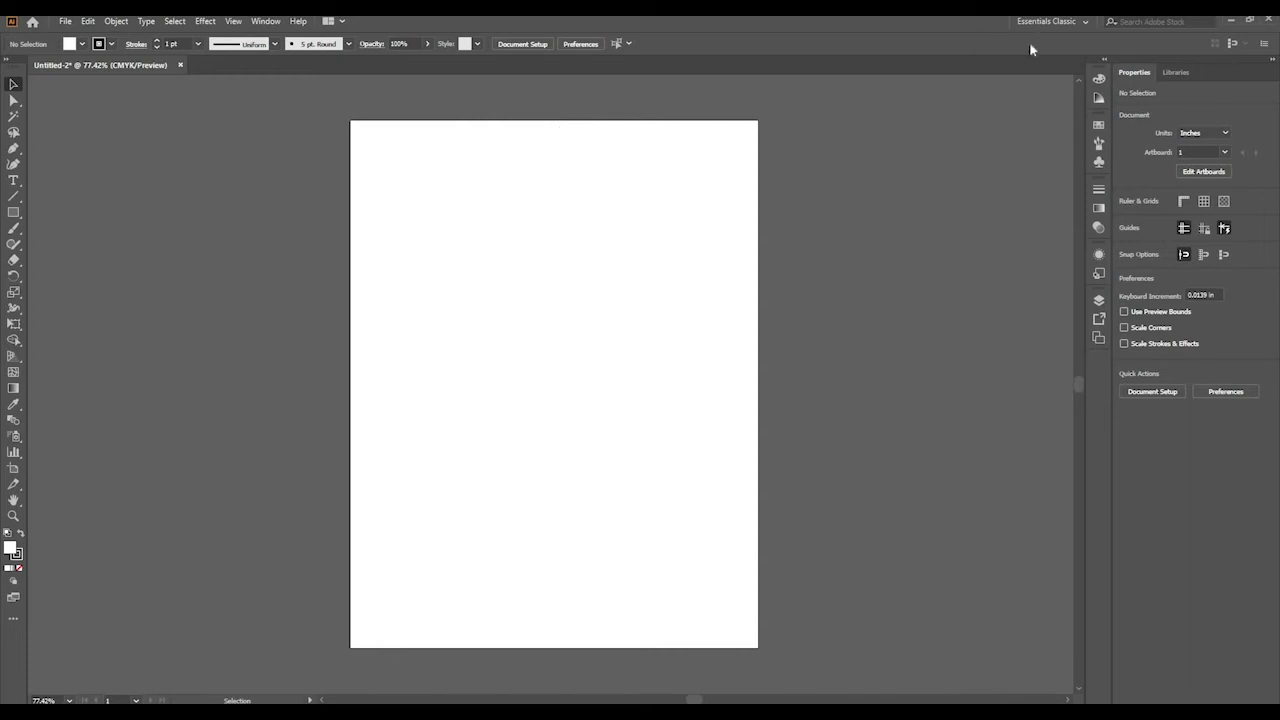
Step: Expand the Color/Swatches group and the Properties panel to full view beside each other
{"action": "left_click", "coordinate": [1104, 63]}
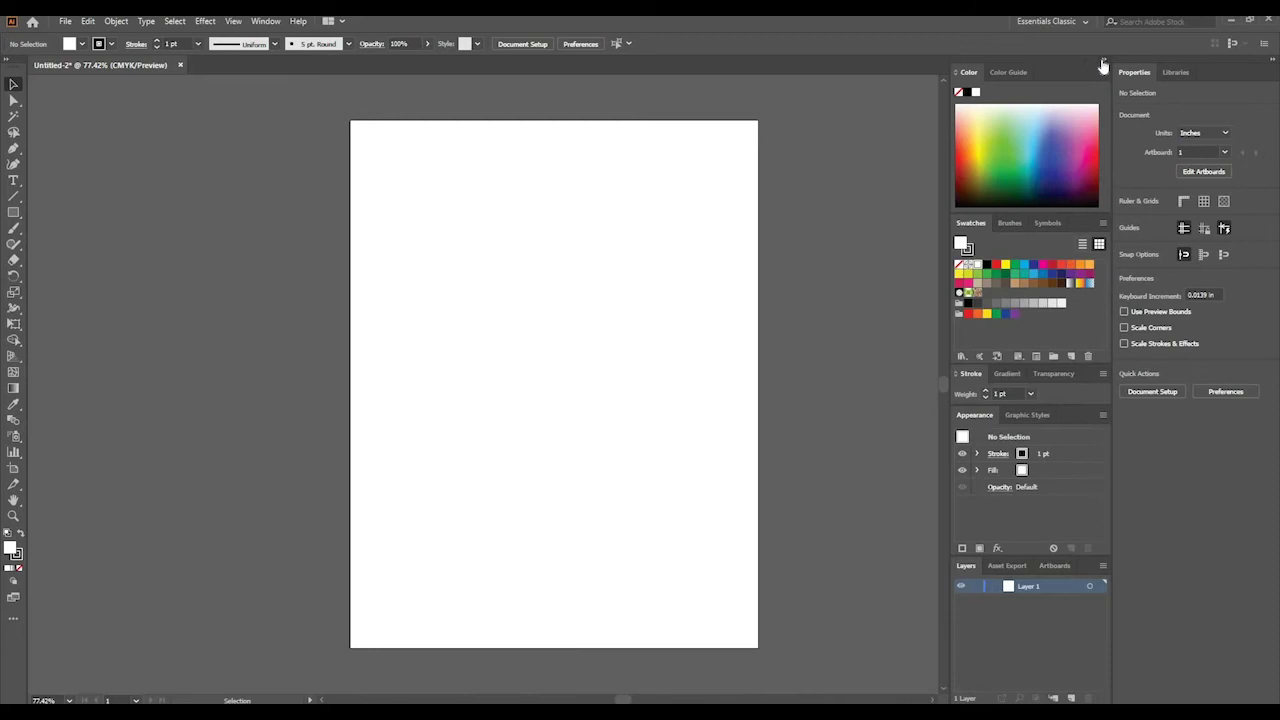
{"action": "left_click", "coordinate": [1104, 63]}
{"action": "left_click", "coordinate": [1104, 63]}
{"action": "left_click", "coordinate": [1274, 62]}
{"action": "left_click", "coordinate": [1274, 62]}
{"action": "left_click", "coordinate": [1274, 62]}
{"action": "left_click", "coordinate": [1247, 64]}
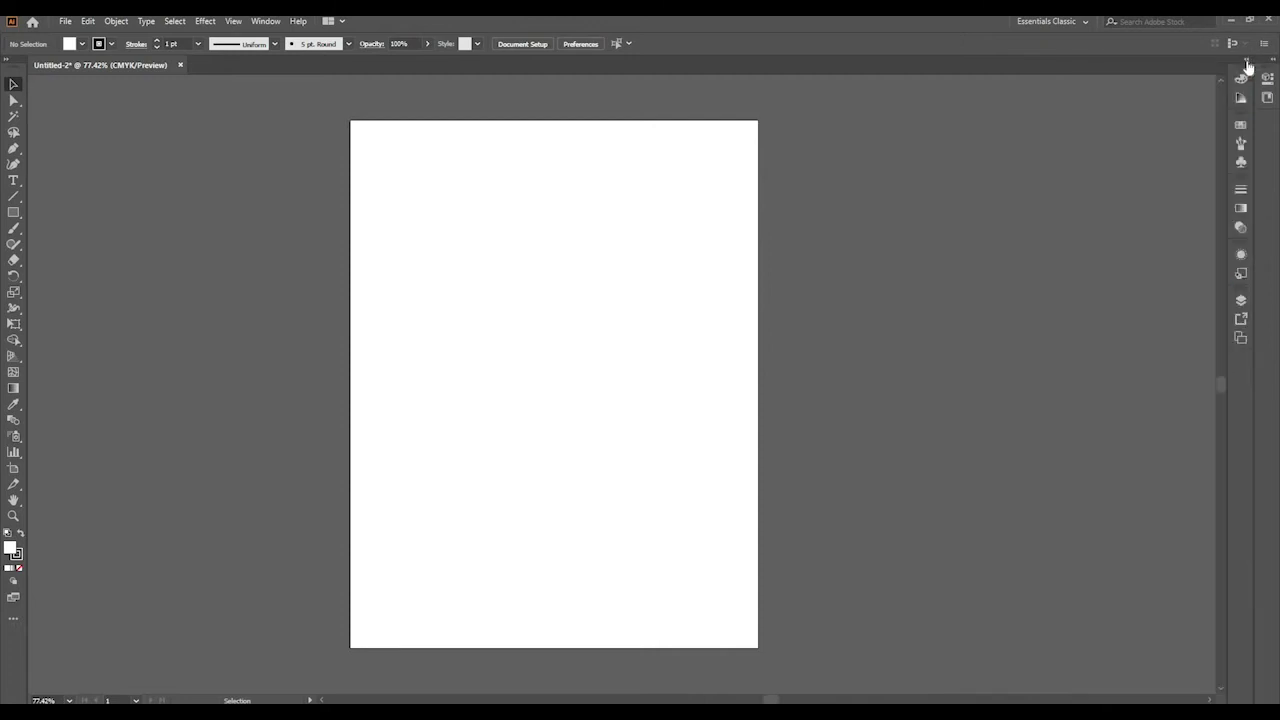
{"action": "left_click", "coordinate": [1247, 64]}
{"action": "left_click", "coordinate": [1274, 62]}
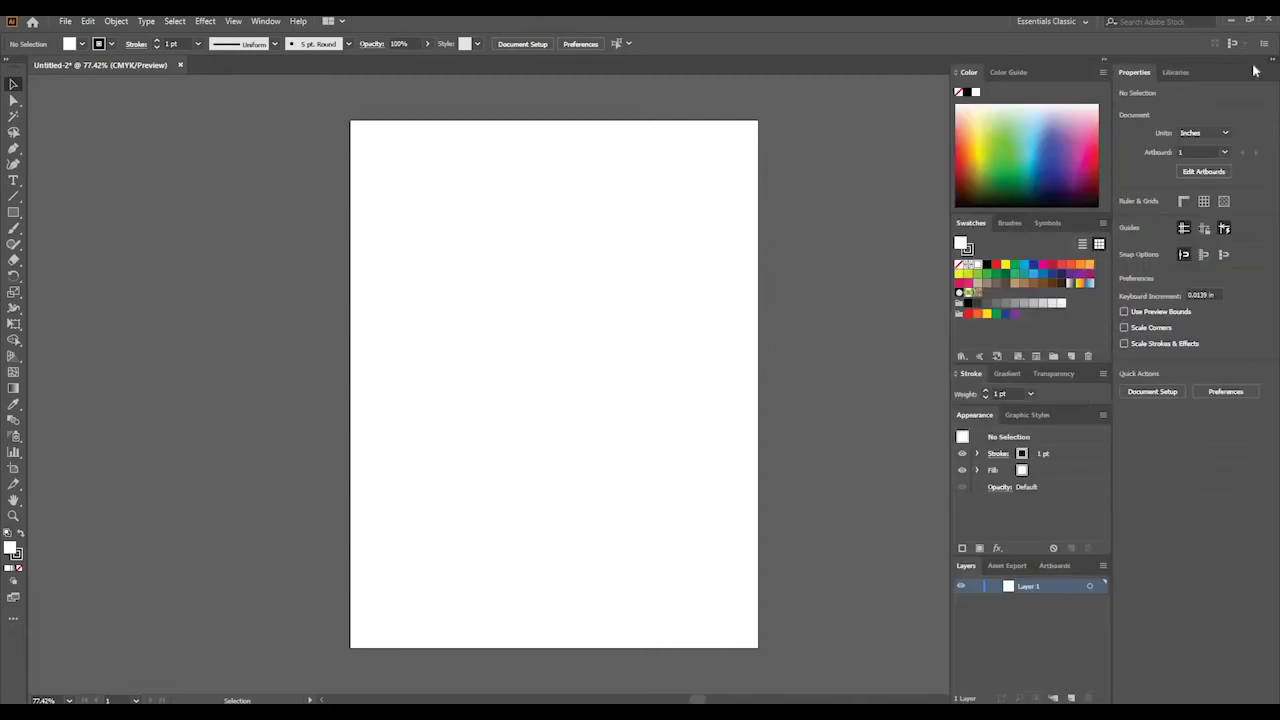
{"action": "left_click", "coordinate": [264, 22]}
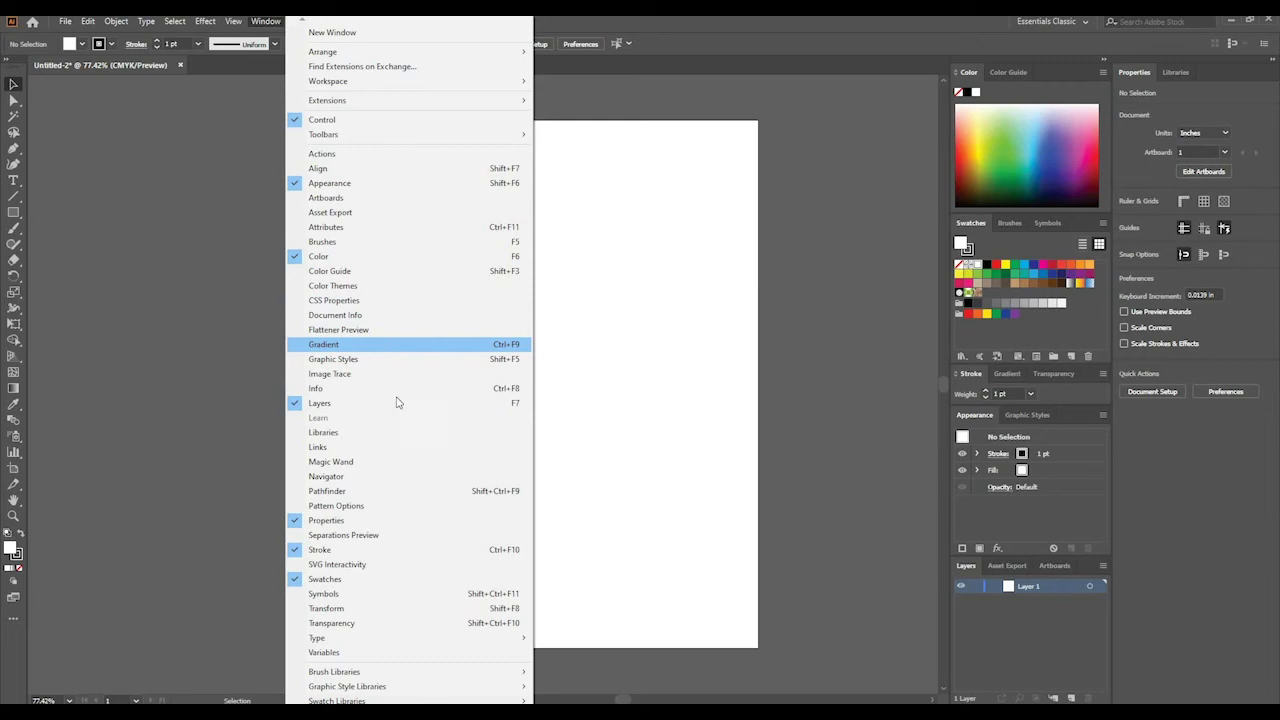
{"action": "left_click", "coordinate": [395, 491]}
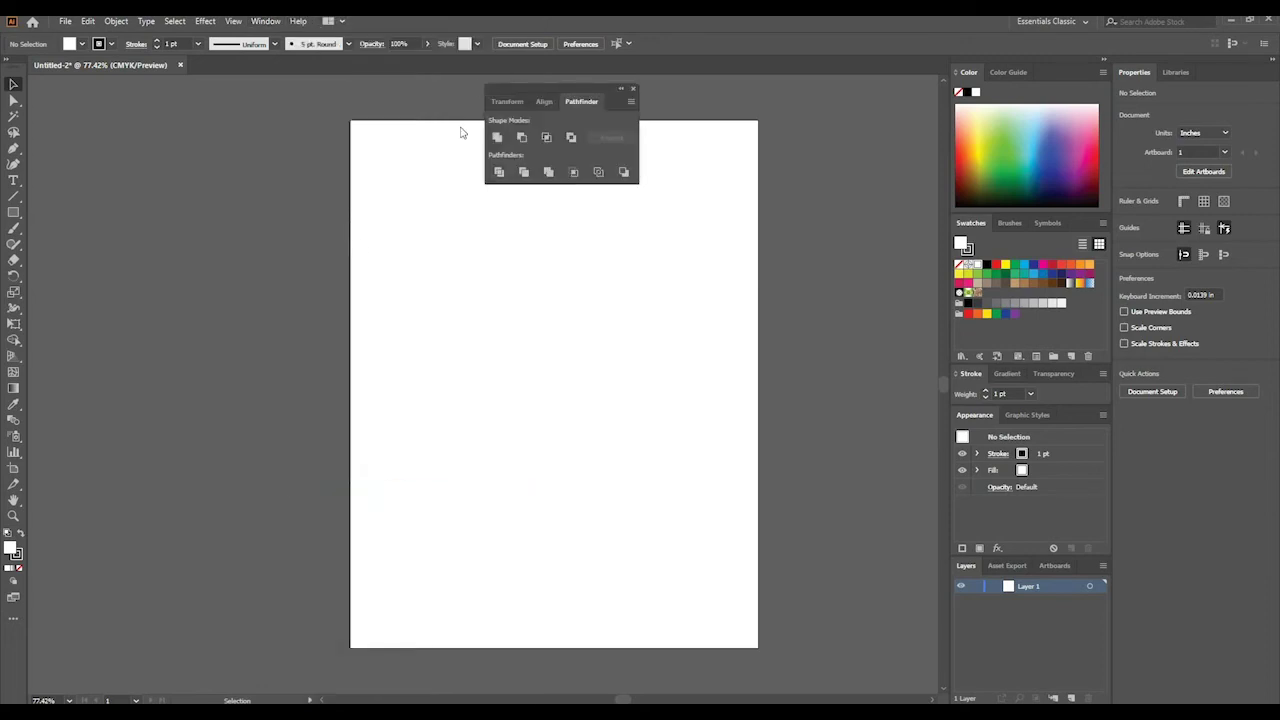
{"action": "left_click_drag", "start_coordinate": [555, 89], "coordinate": [842, 106]}
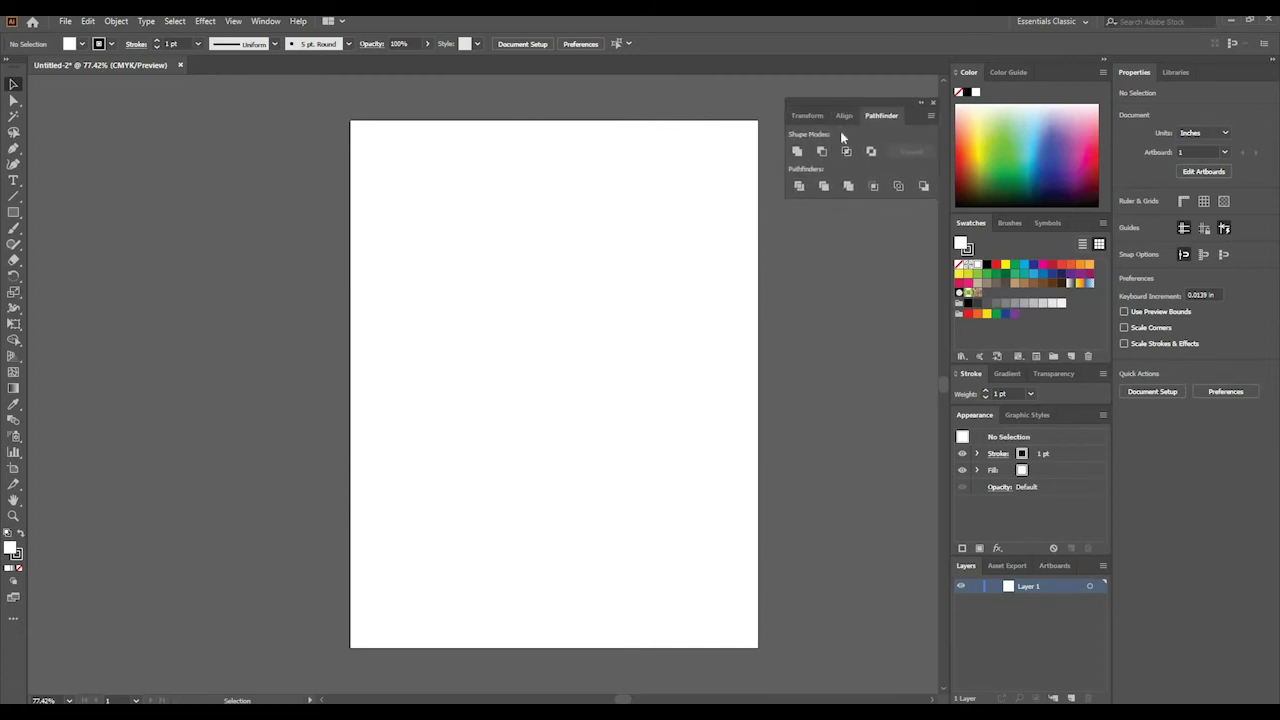
{"action": "left_click", "coordinate": [808, 116]}
{"action": "left_click", "coordinate": [848, 115]}
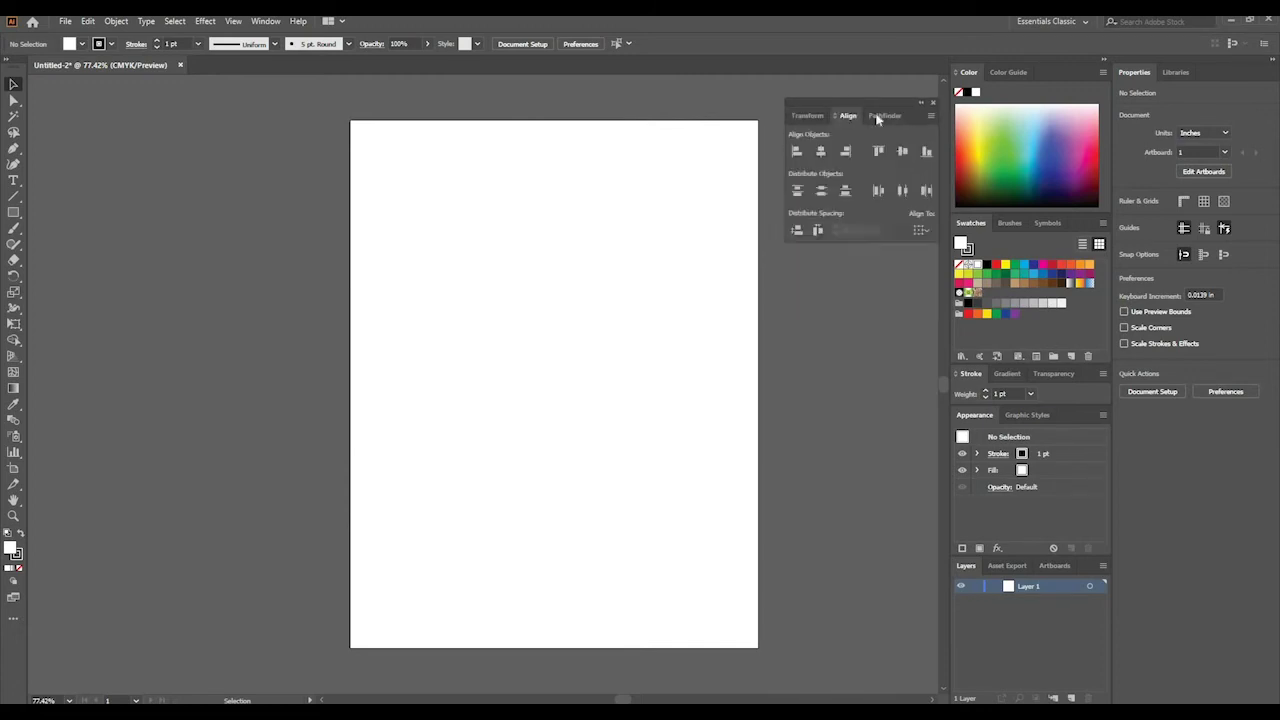
{"action": "left_click", "coordinate": [884, 116]}
{"action": "left_click", "coordinate": [821, 115]}
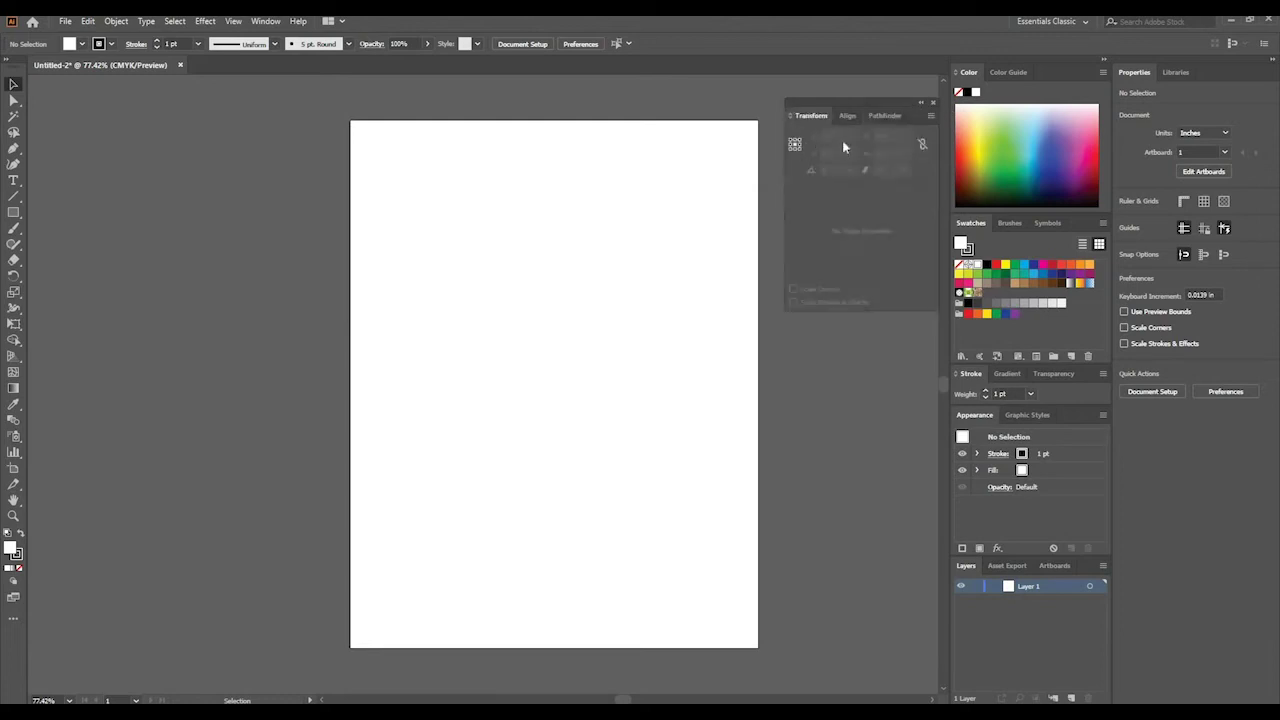
{"action": "left_click", "coordinate": [932, 107]}
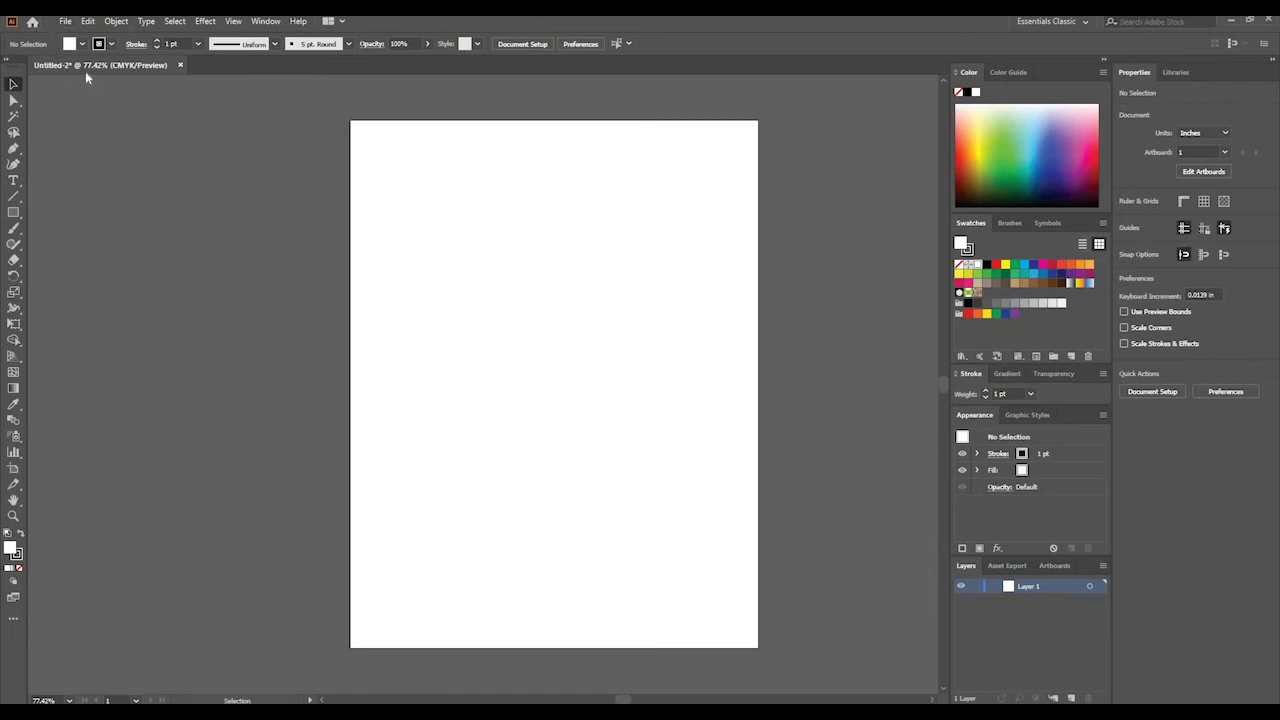
Step: Start a new document and browse the Mobile, Web, Film and Art presets, settling on Print
{"action": "left_click", "coordinate": [66, 22]}
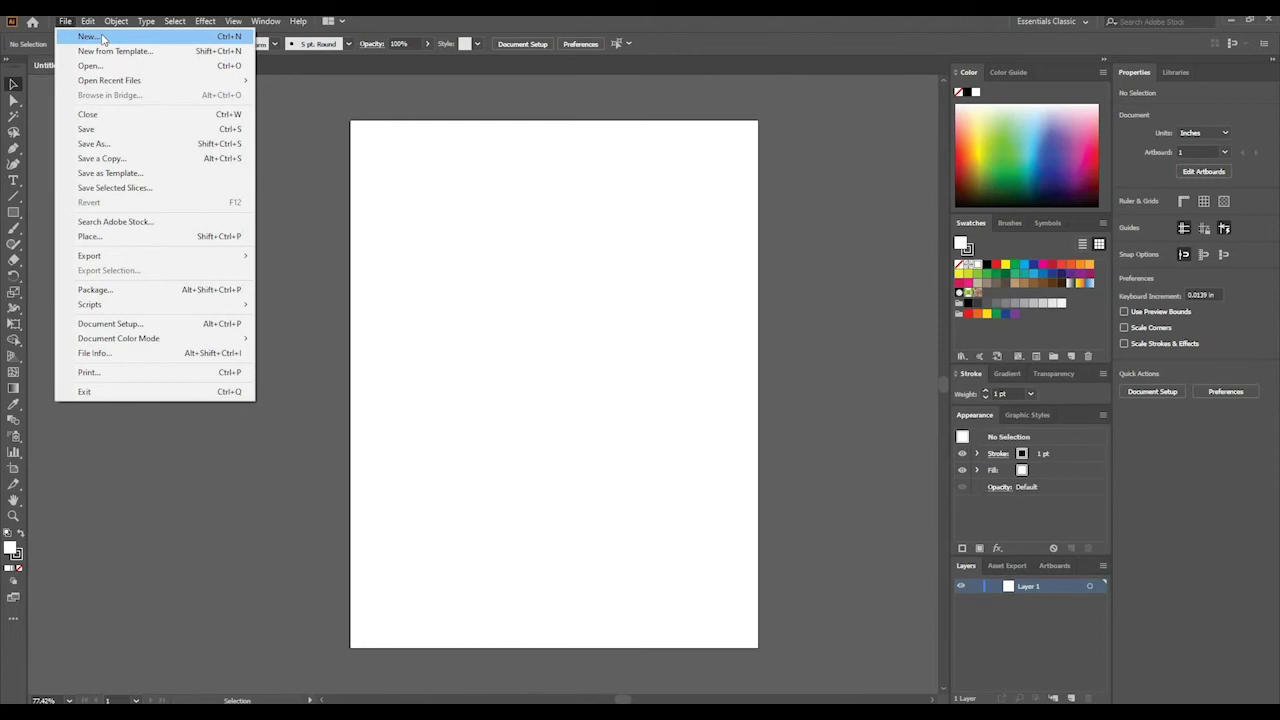
{"action": "left_click", "coordinate": [104, 38]}
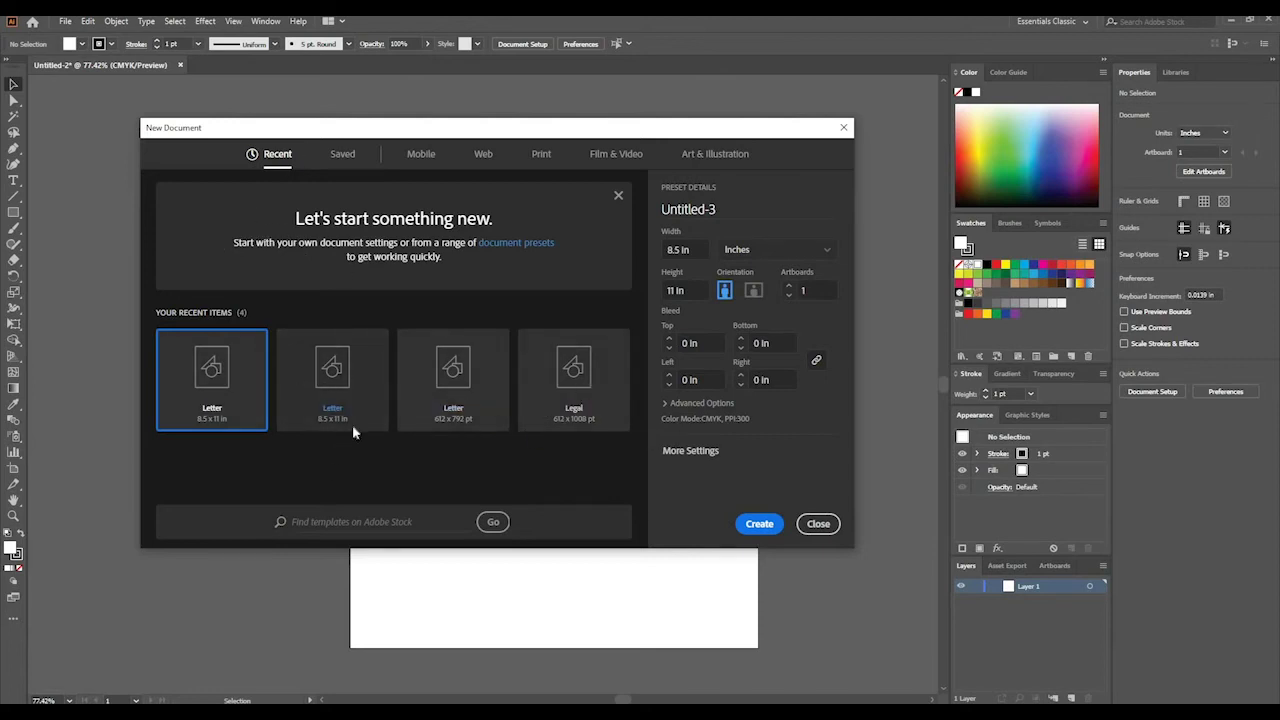
{"action": "left_click", "coordinate": [419, 156]}
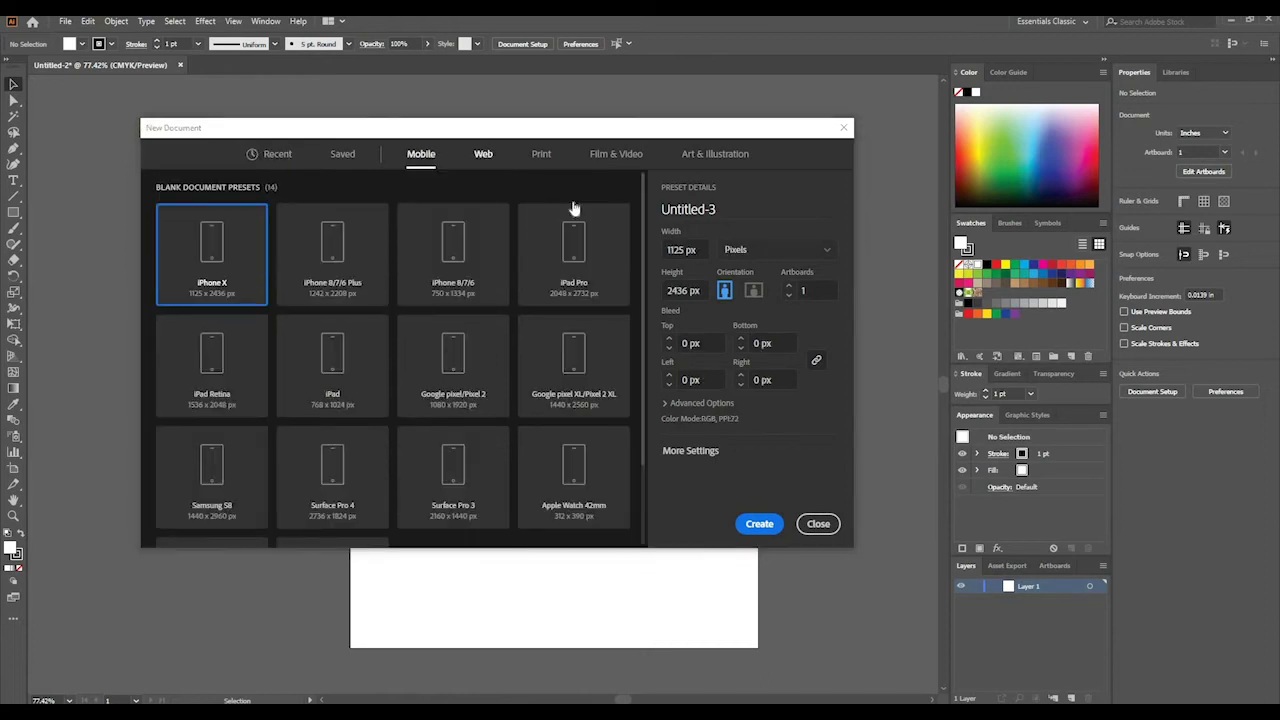
{"action": "left_click", "coordinate": [483, 154]}
{"action": "left_click", "coordinate": [616, 156]}
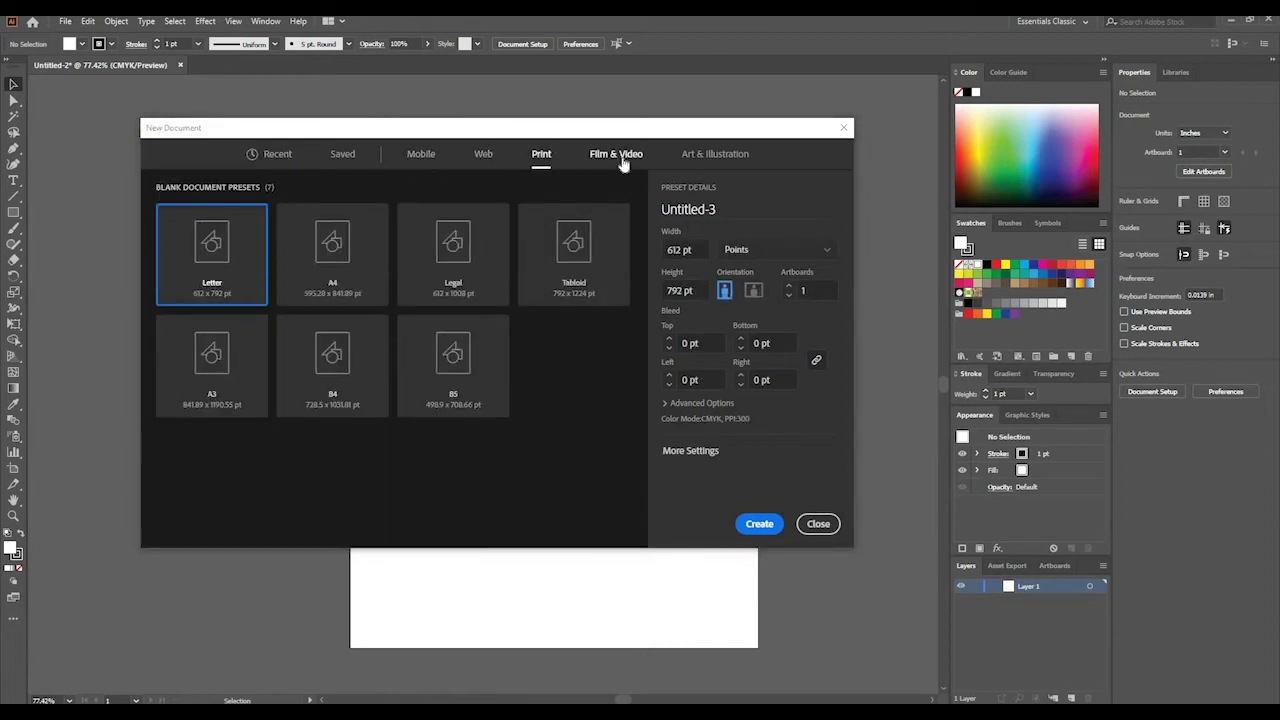
{"action": "left_click", "coordinate": [719, 156]}
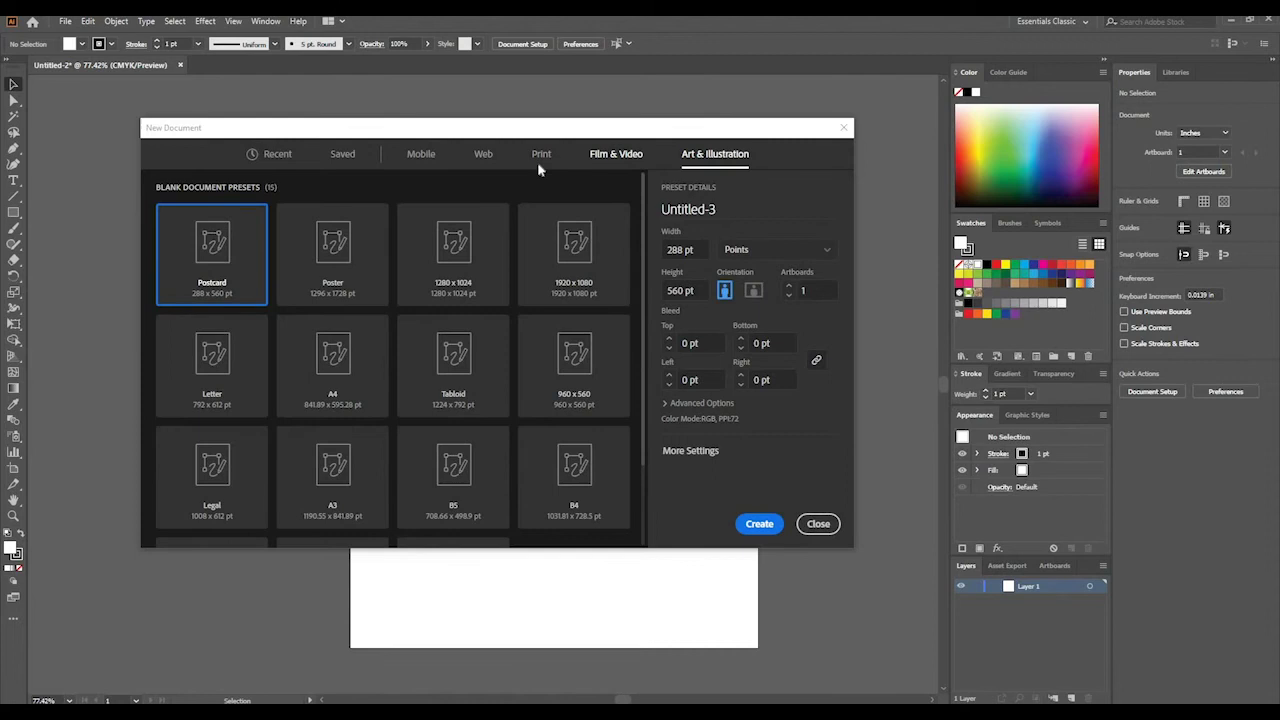
{"action": "left_click", "coordinate": [620, 156]}
{"action": "left_click", "coordinate": [715, 155]}
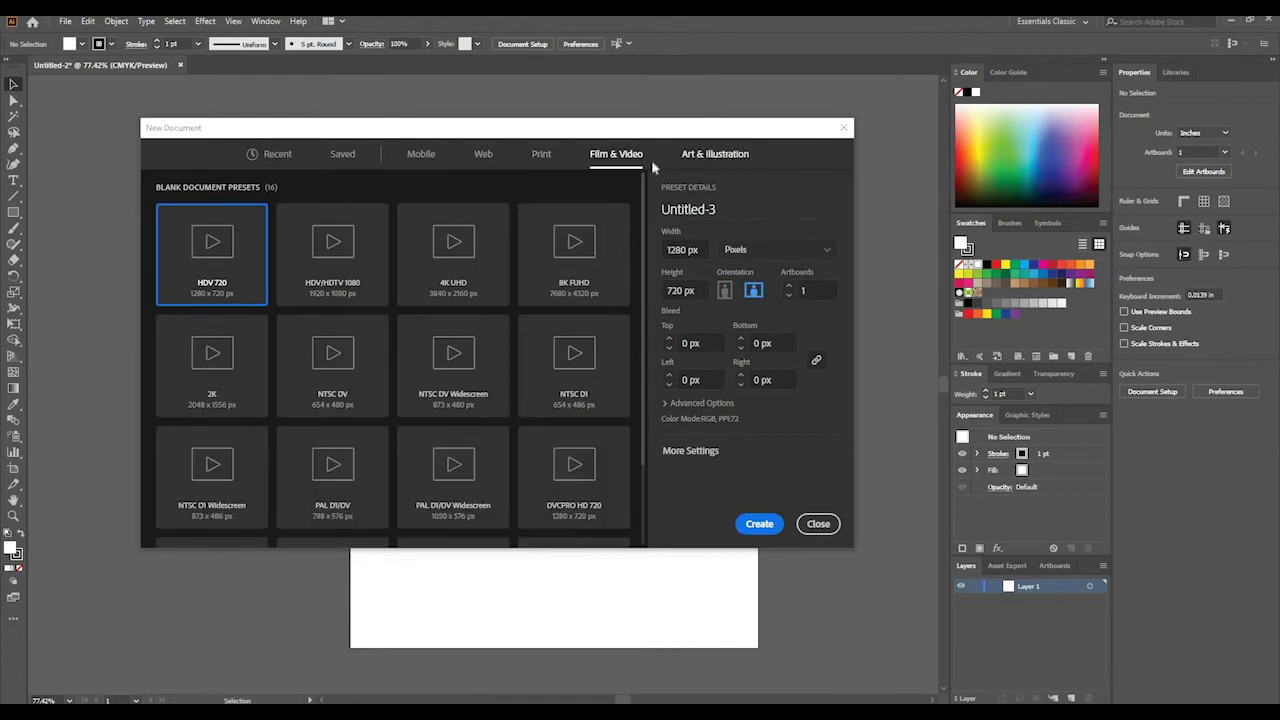
{"action": "left_click", "coordinate": [541, 155]}
{"action": "left_click", "coordinate": [484, 156]}
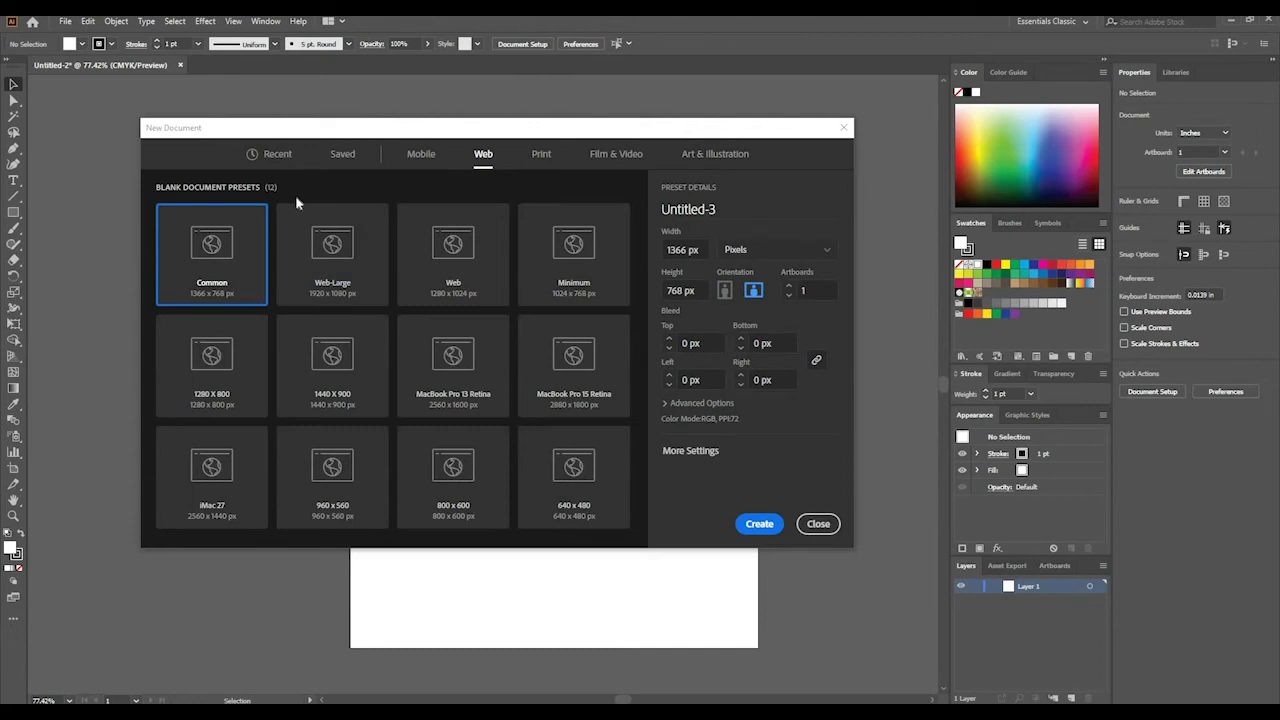
{"action": "left_click", "coordinate": [425, 156]}
{"action": "left_click", "coordinate": [483, 156]}
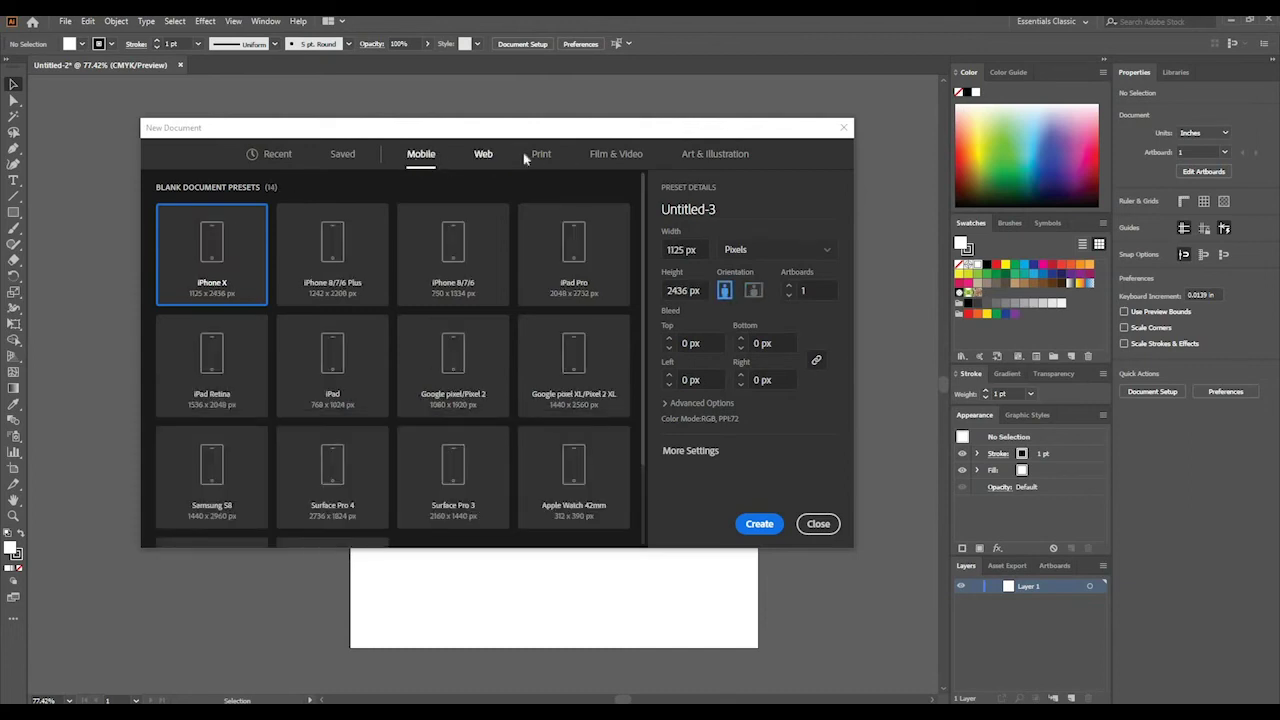
{"action": "left_click", "coordinate": [541, 156]}
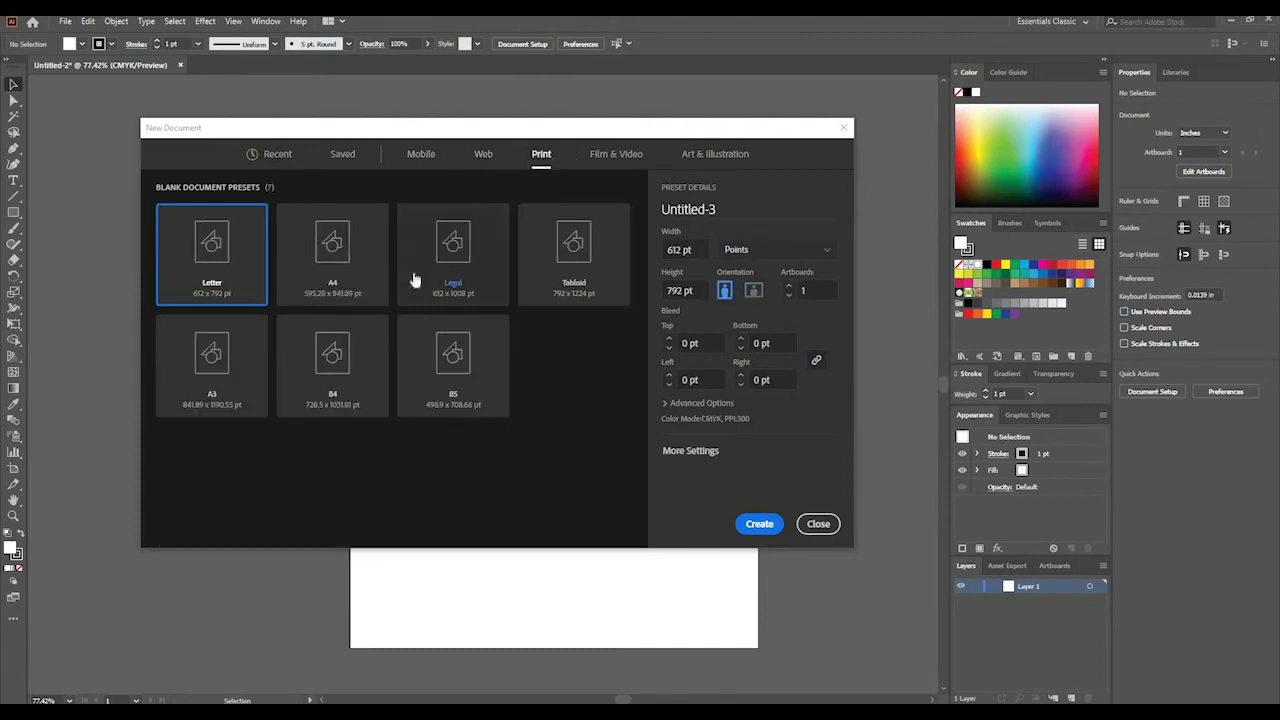
{"action": "left_click", "coordinate": [482, 158]}
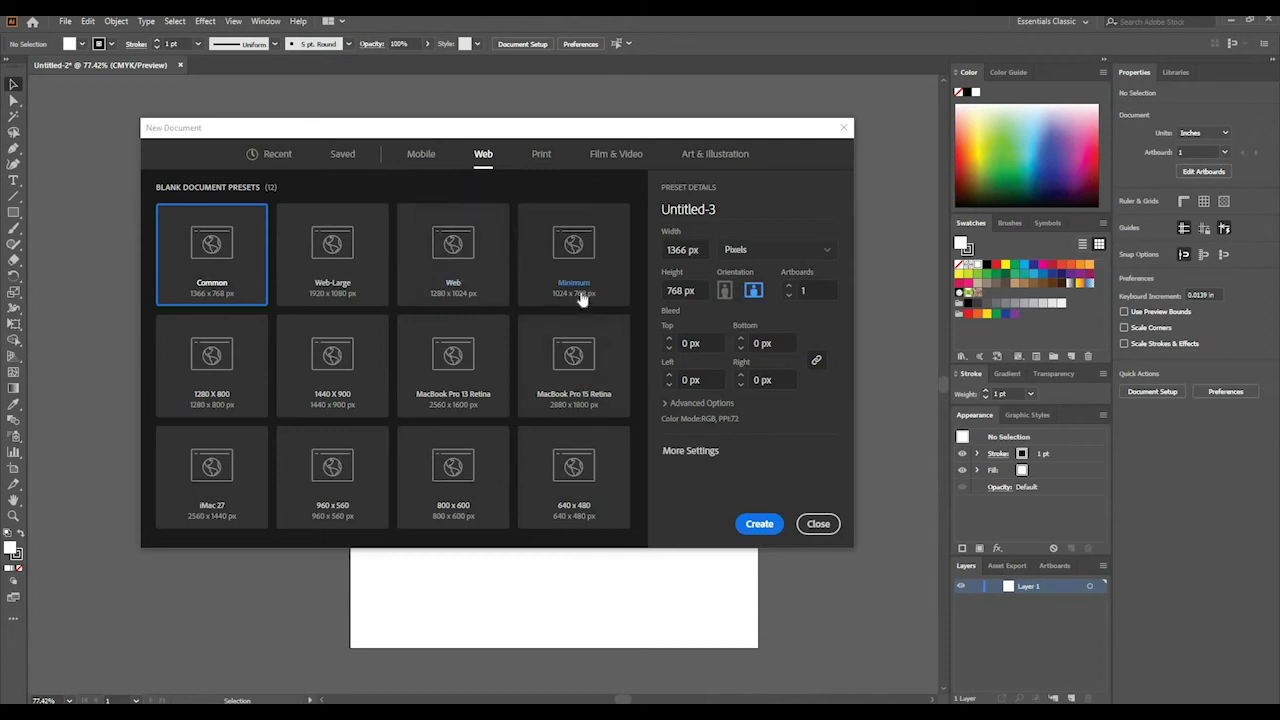
{"action": "left_click", "coordinate": [541, 156]}
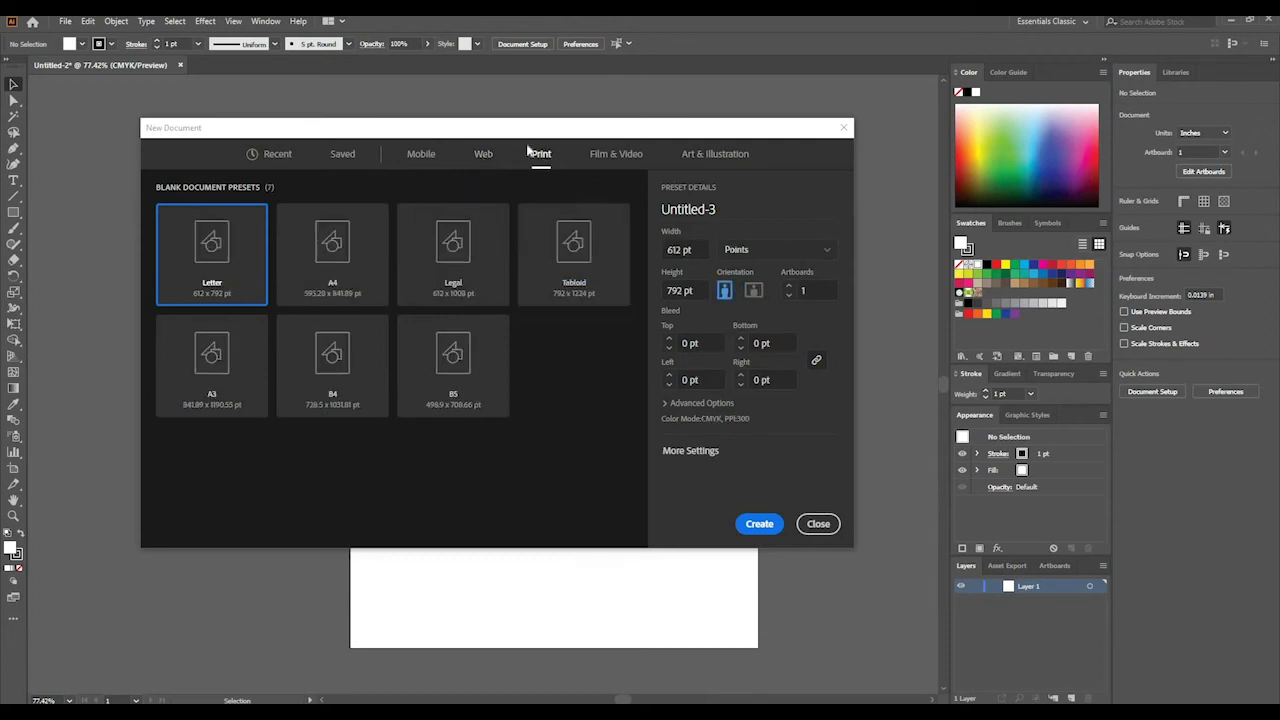
{"action": "left_click", "coordinate": [484, 157]}
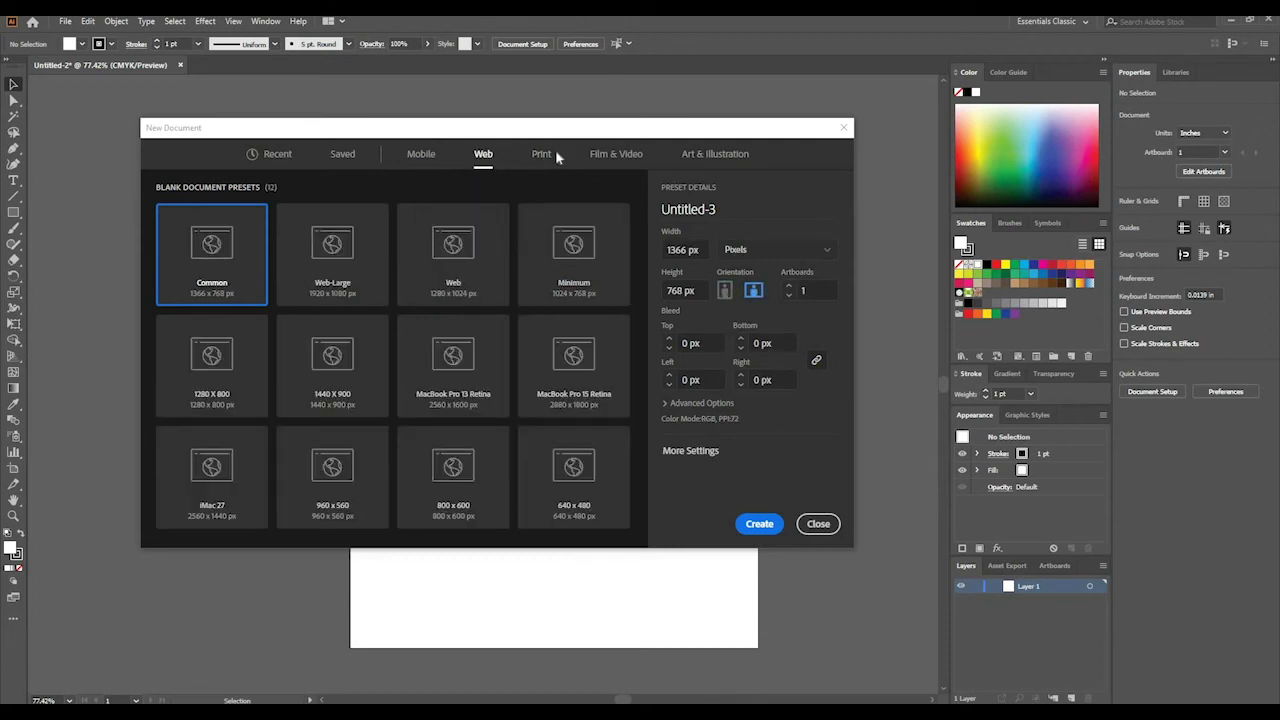
{"action": "left_click", "coordinate": [543, 156]}
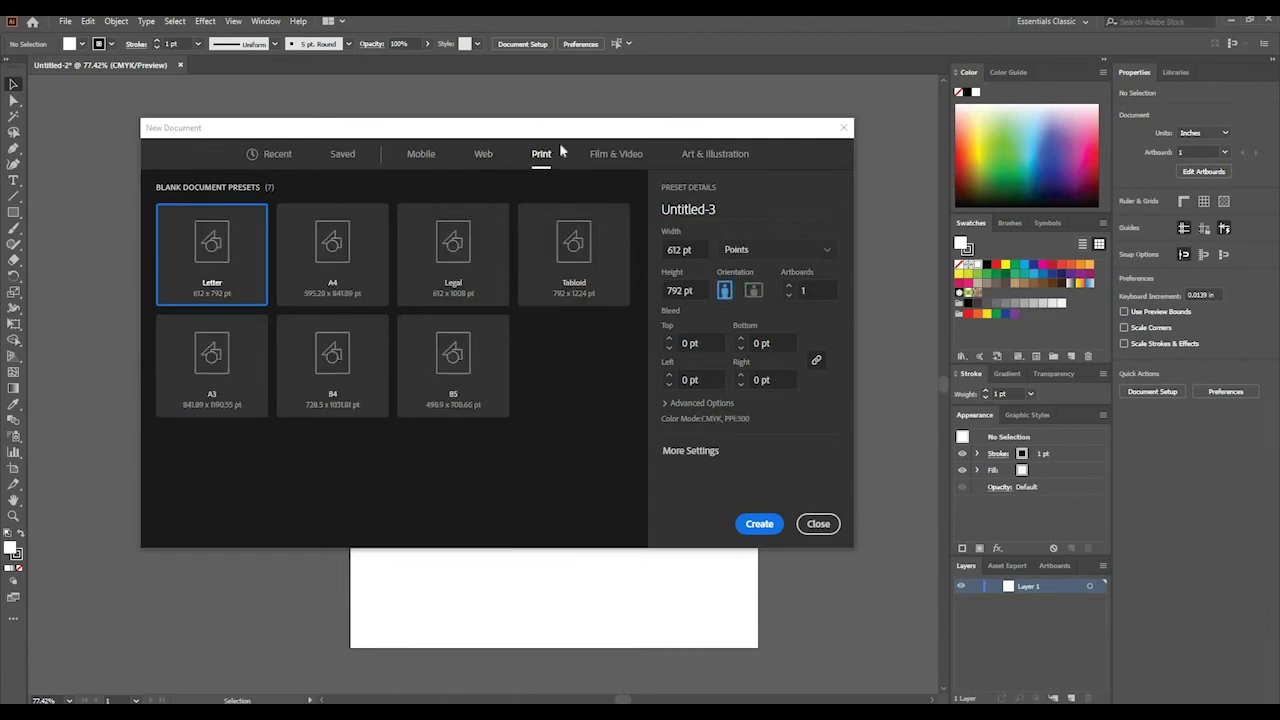
{"action": "left_click", "coordinate": [481, 155]}
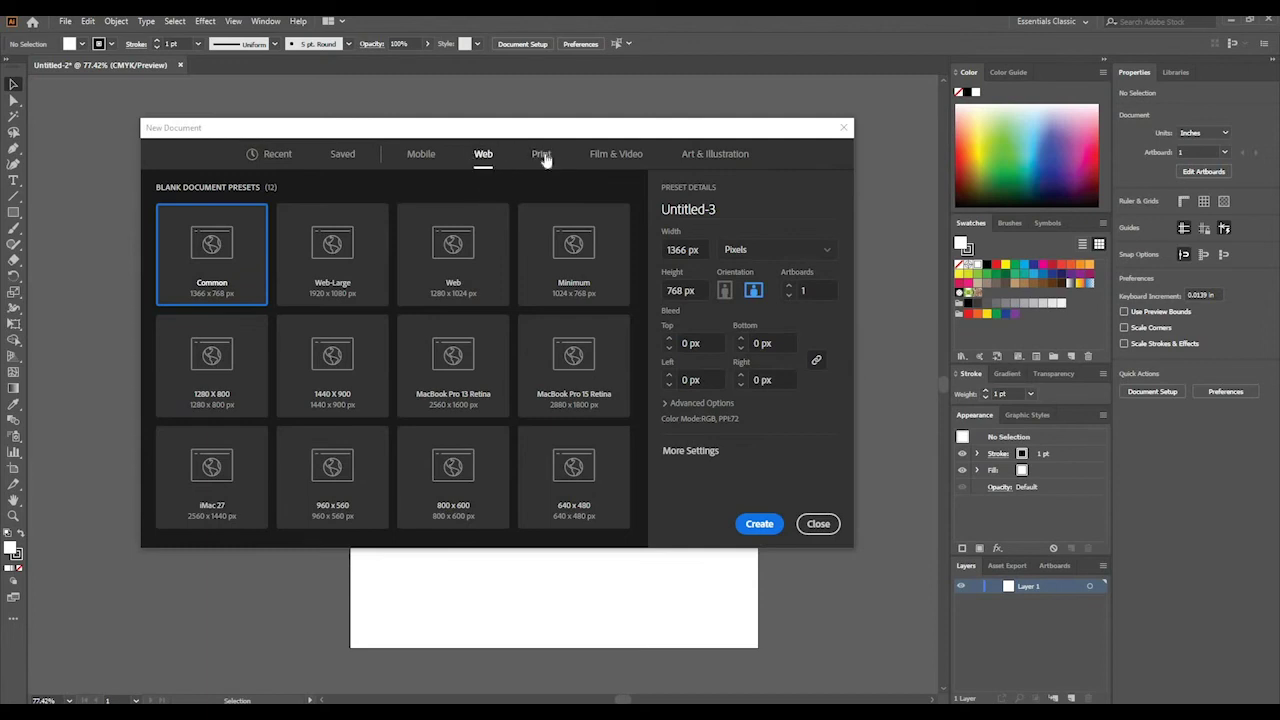
{"action": "left_click", "coordinate": [543, 157]}
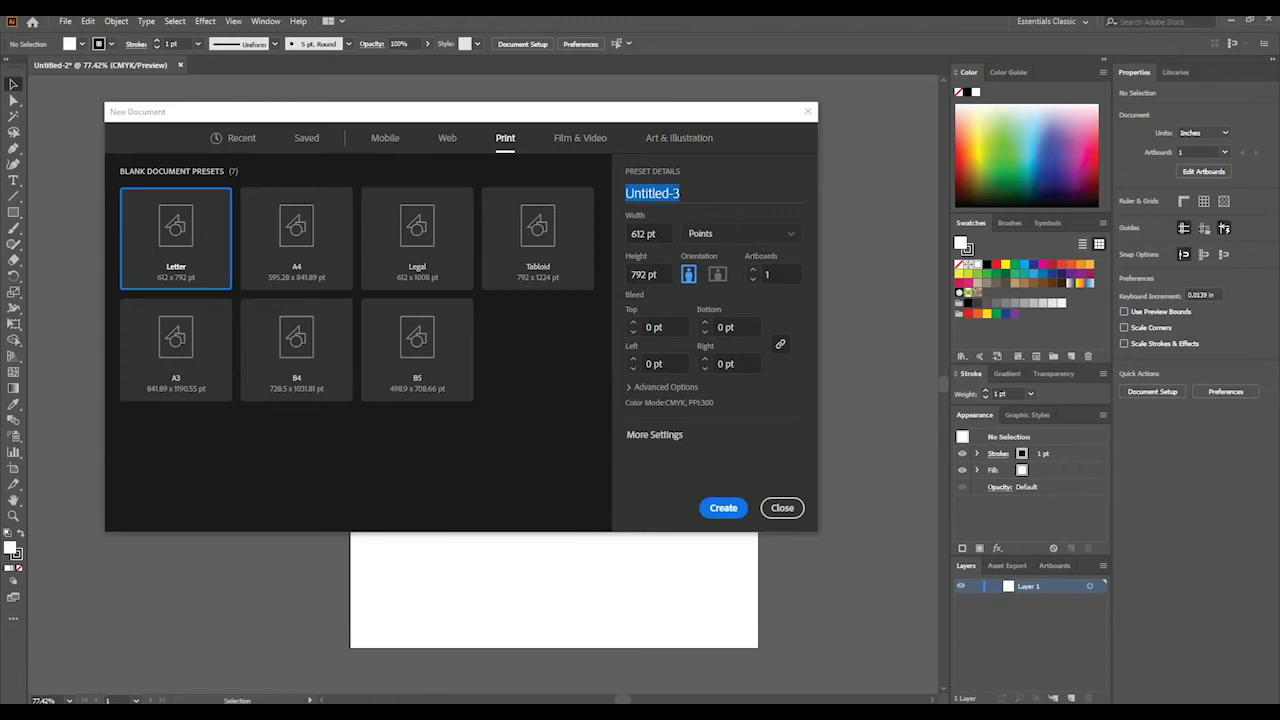
Step: Name the Letter document FirstDoc, set units to Inches and 6 artboards, and create it
{"action": "type", "text": "Fir"}
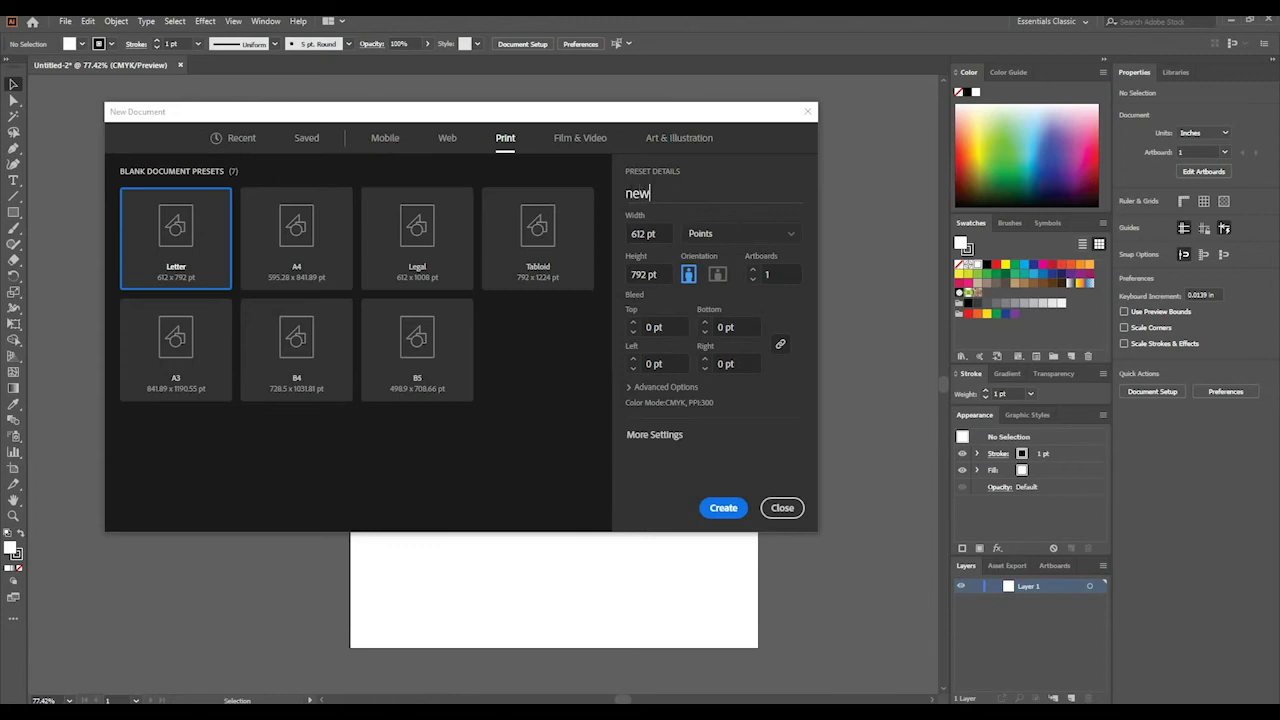
{"action": "type", "text": "st"}
{"action": "type", "text": "DOc"}
{"action": "type", "text": "oc"}
{"action": "left_click", "coordinate": [768, 240]}
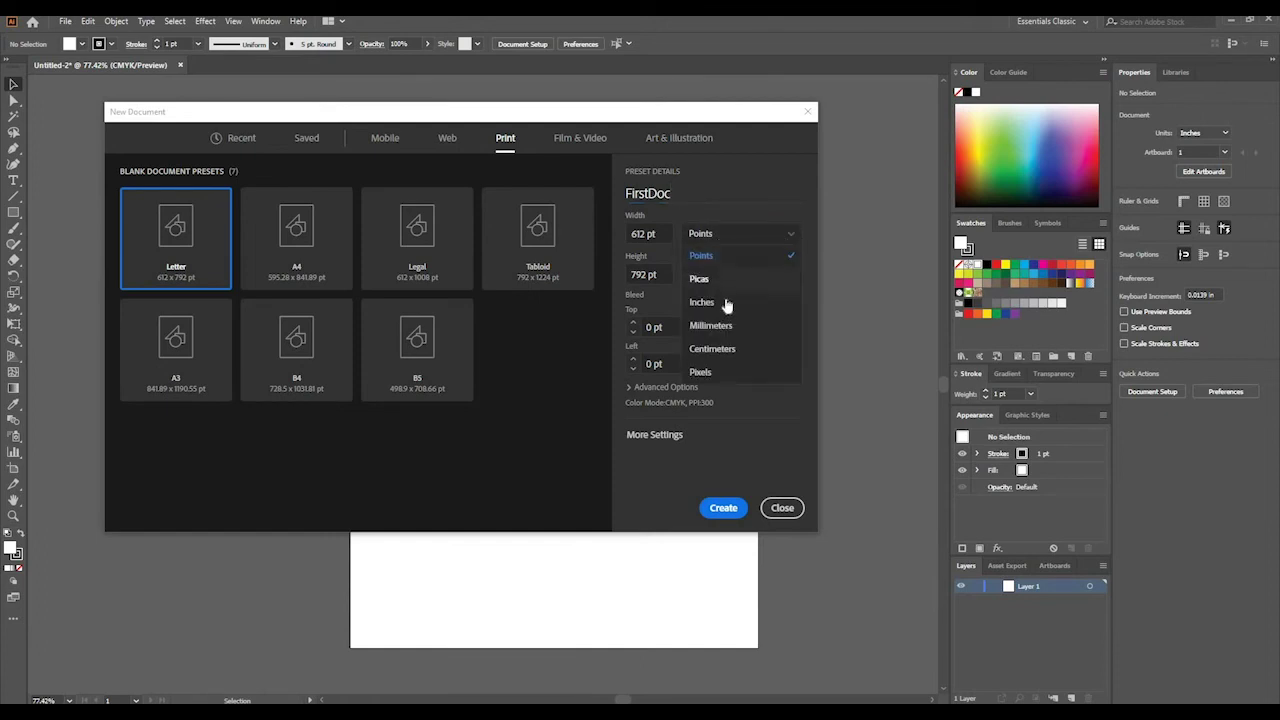
{"action": "left_click", "coordinate": [725, 304]}
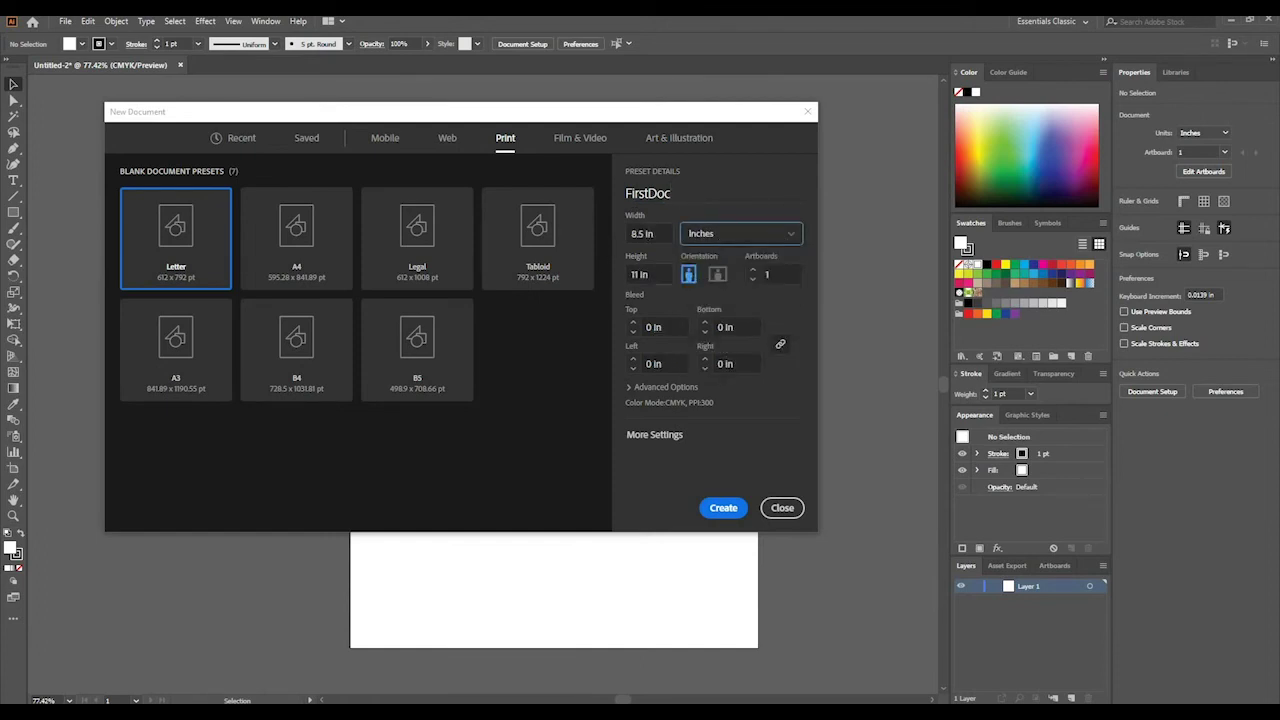
{"action": "left_click", "coordinate": [754, 272]}
{"action": "left_click", "coordinate": [754, 272]}
{"action": "left_click", "coordinate": [754, 272]}
{"action": "left_click", "coordinate": [754, 272]}
{"action": "left_click", "coordinate": [754, 272]}
{"action": "left_click_drag", "start_coordinate": [352, 110], "coordinate": [362, 188]}
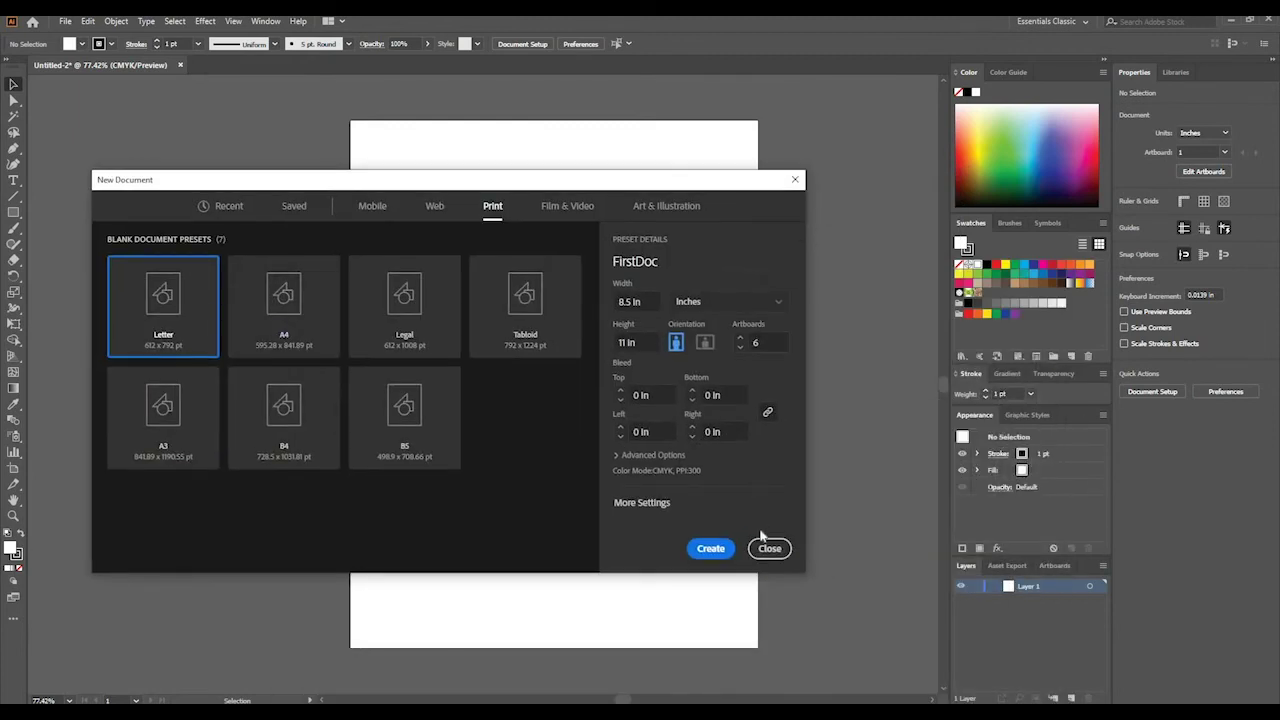
{"action": "left_click", "coordinate": [710, 548]}
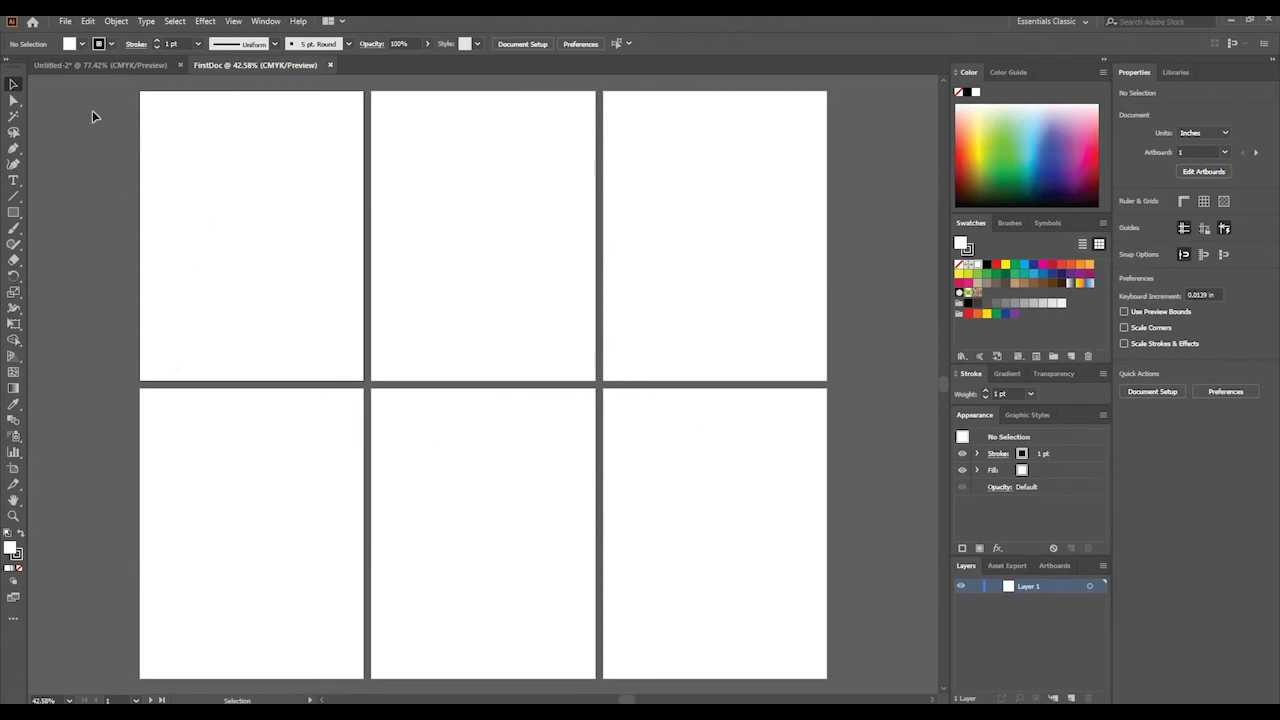
Step: Close the FirstDoc tab, leaving only Untitled-2 open
{"action": "left_click", "coordinate": [132, 64]}
{"action": "left_click", "coordinate": [231, 66]}
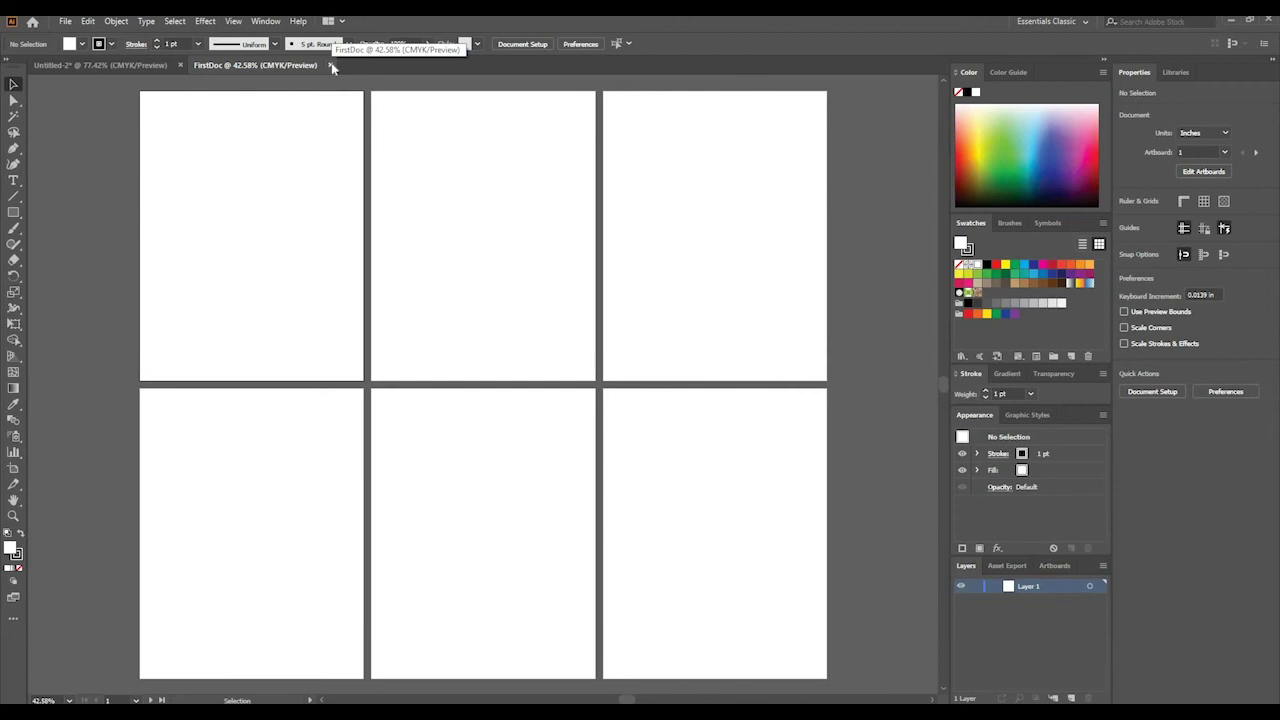
{"action": "left_click", "coordinate": [331, 65]}
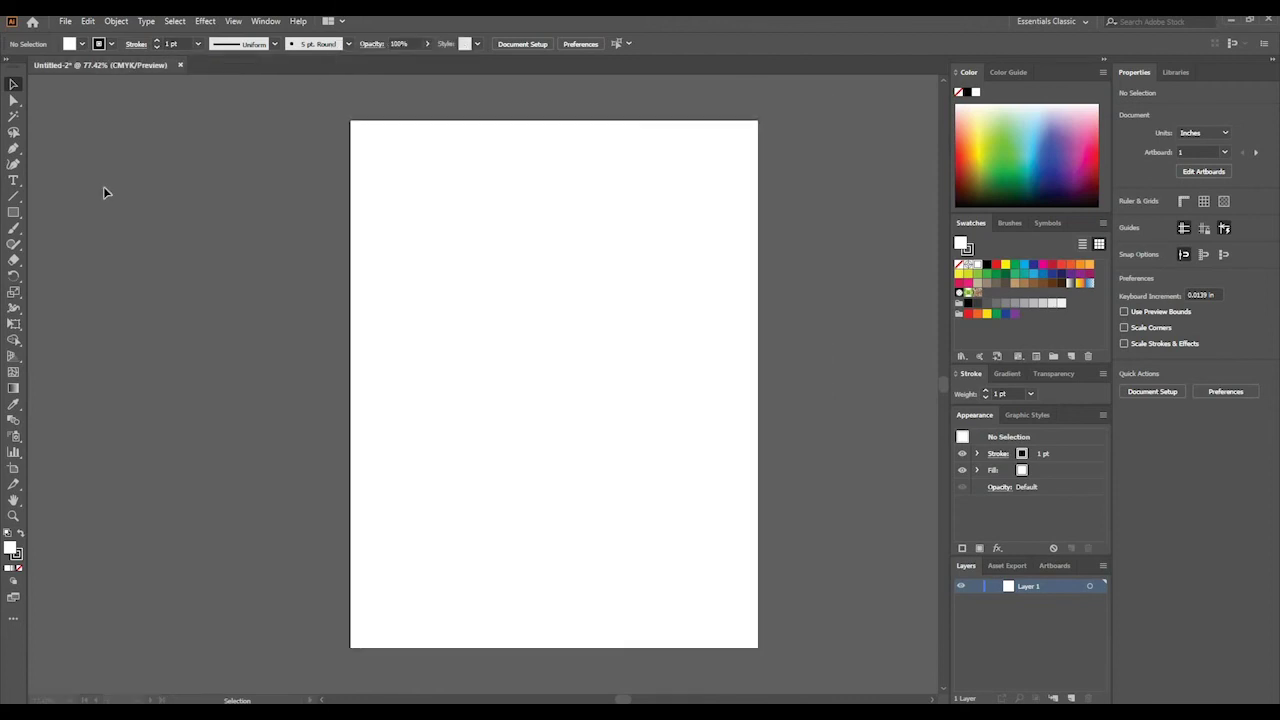
{"action": "scroll", "coordinate": [148, 280], "scroll_direction": "up", "scroll_amount": 2}
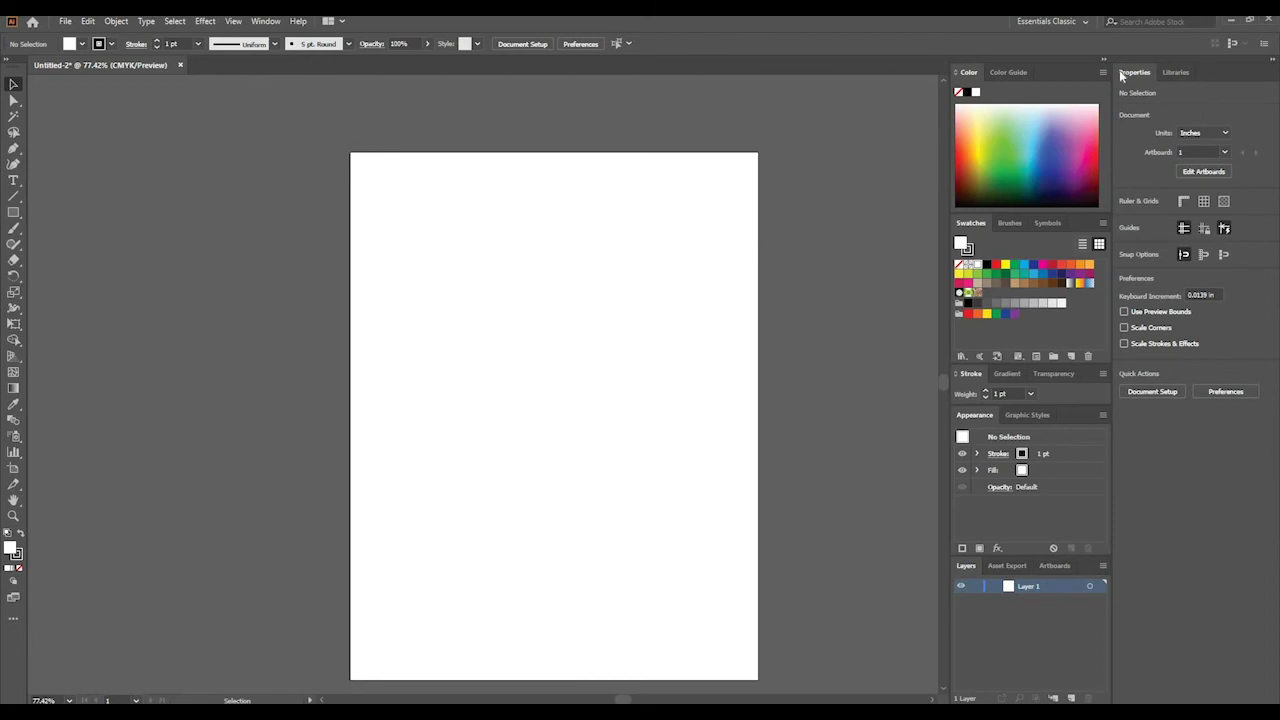
Step: Edit the artboard, dragging its right edge to 7.46 in wide and top edge to 9.31 in high
{"action": "left_click", "coordinate": [264, 21]}
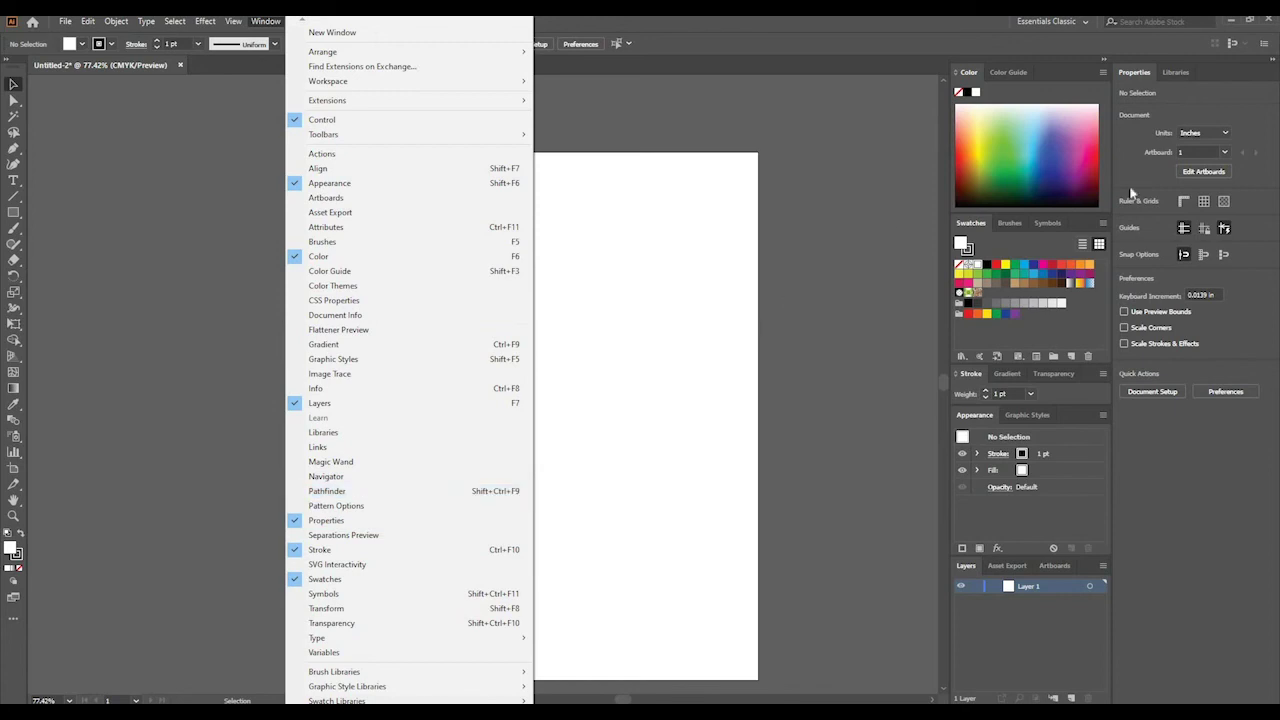
{"action": "left_click", "coordinate": [1195, 174]}
{"action": "left_click", "coordinate": [1195, 174]}
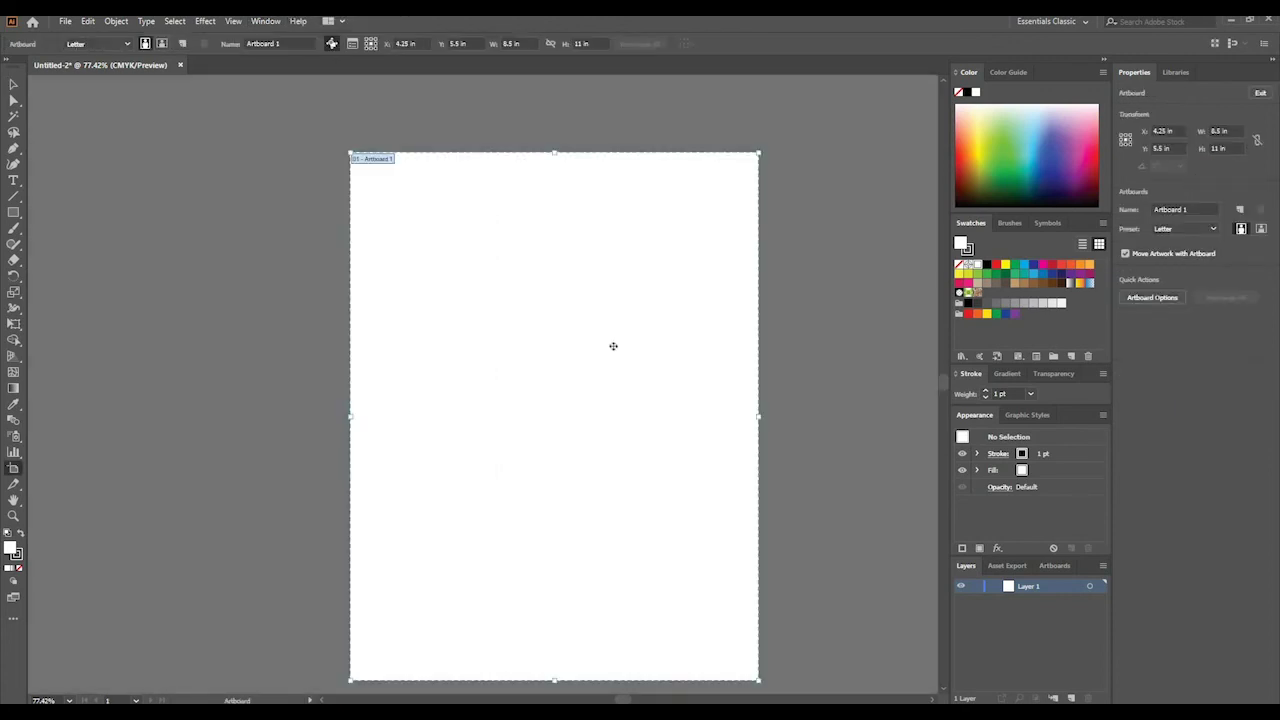
{"action": "mouse_move", "coordinate": [760, 420]}
{"action": "left_mouse_down"}
{"action": "mouse_move", "coordinate": [605, 422]}
{"action": "mouse_move", "coordinate": [880, 403]}
{"action": "mouse_move", "coordinate": [883, 417]}
{"action": "mouse_move", "coordinate": [608, 436]}
{"action": "mouse_move", "coordinate": [740, 409]}
{"action": "left_mouse_up"}
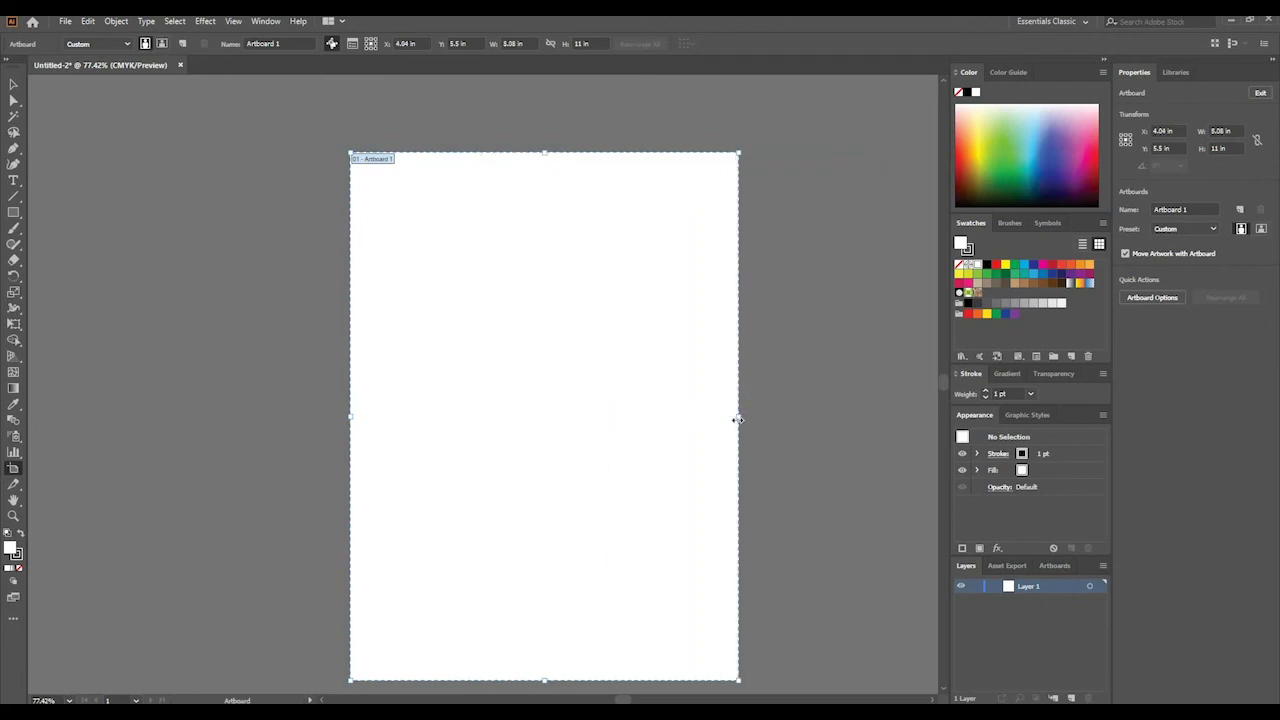
{"action": "left_click_drag", "start_coordinate": [730, 421], "coordinate": [762, 418]}
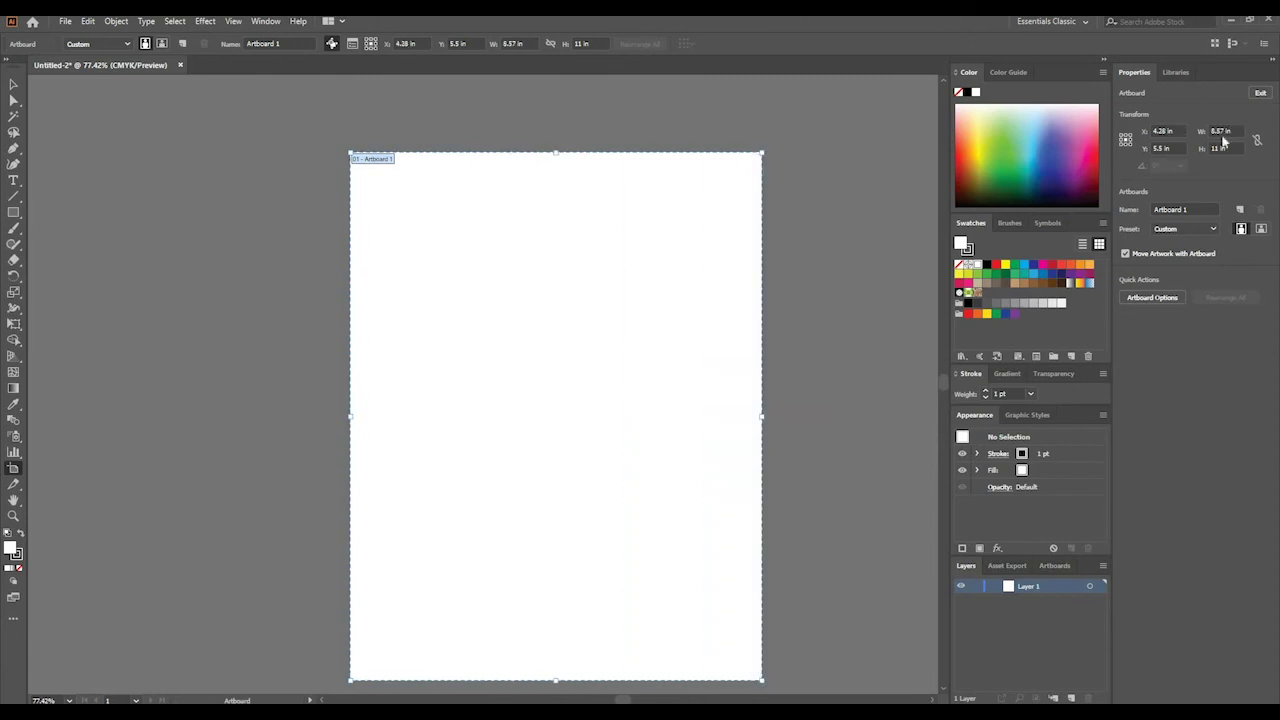
{"action": "left_click_drag", "start_coordinate": [766, 418], "coordinate": [708, 417]}
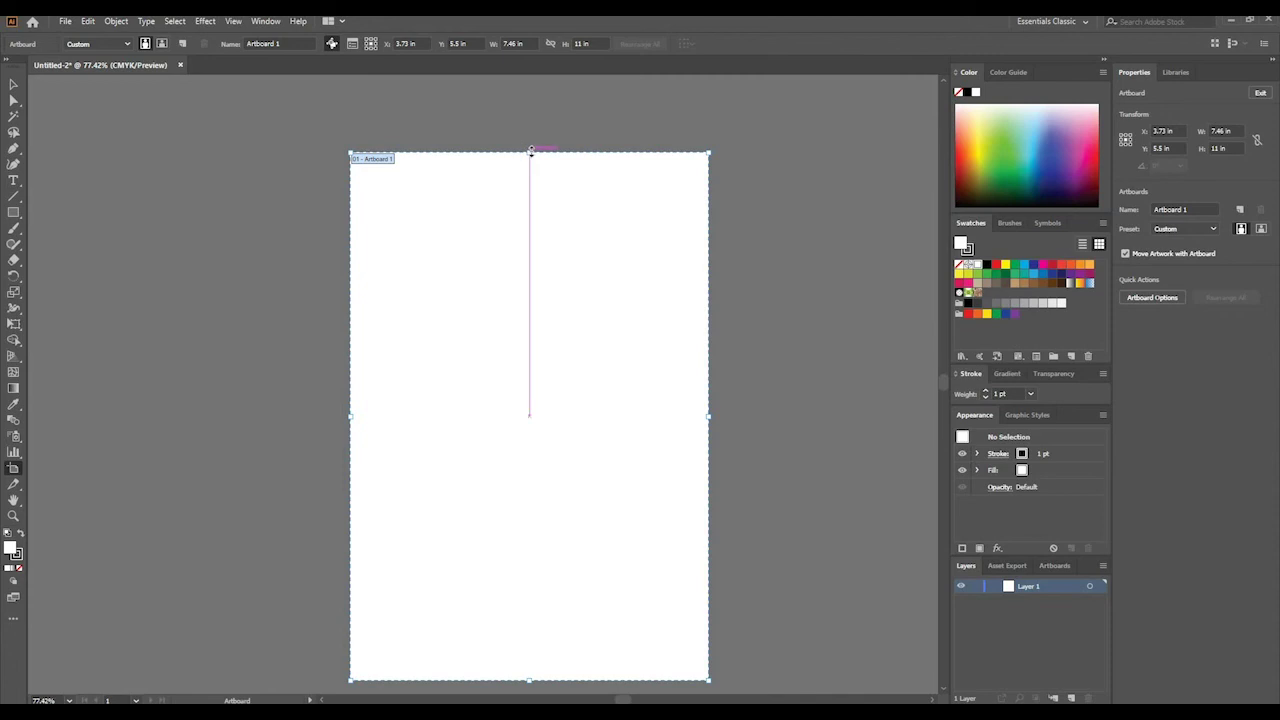
{"action": "left_click_drag", "start_coordinate": [530, 152], "coordinate": [549, 234]}
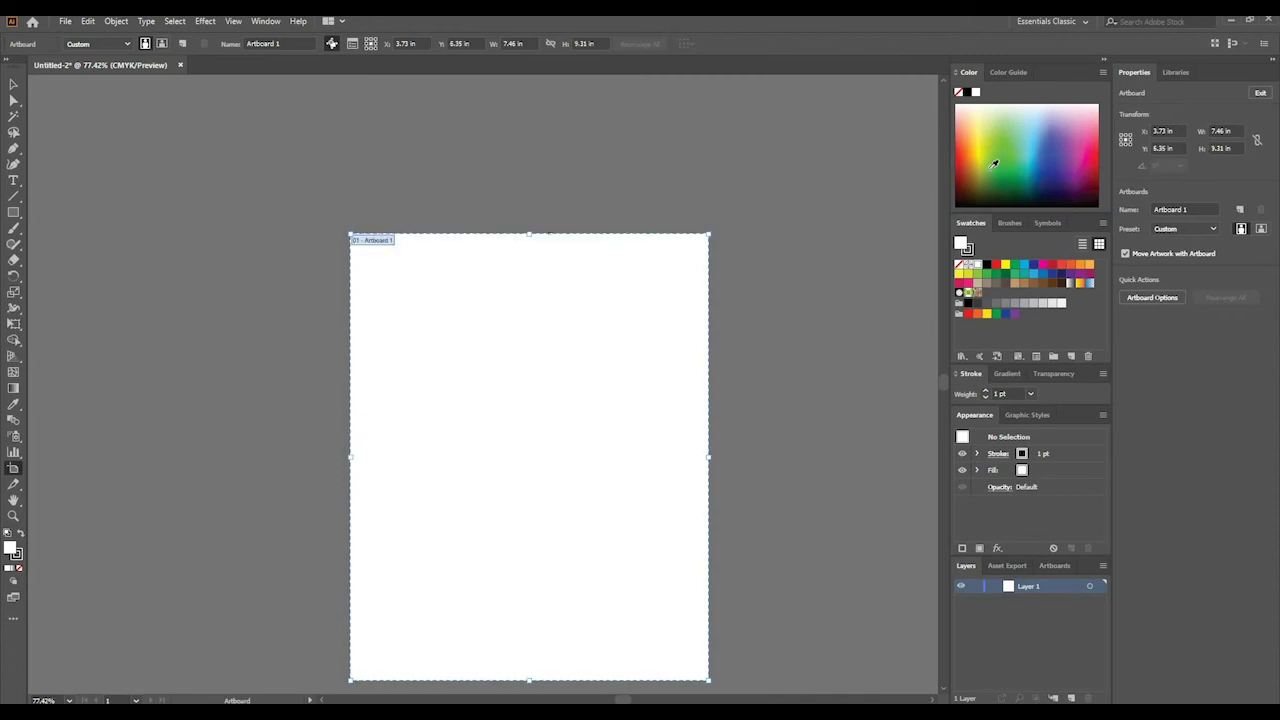
Step: Set the artboard width to 8.5 in and height to 11 in, then exit artboard editing
{"action": "left_click", "coordinate": [1222, 131]}
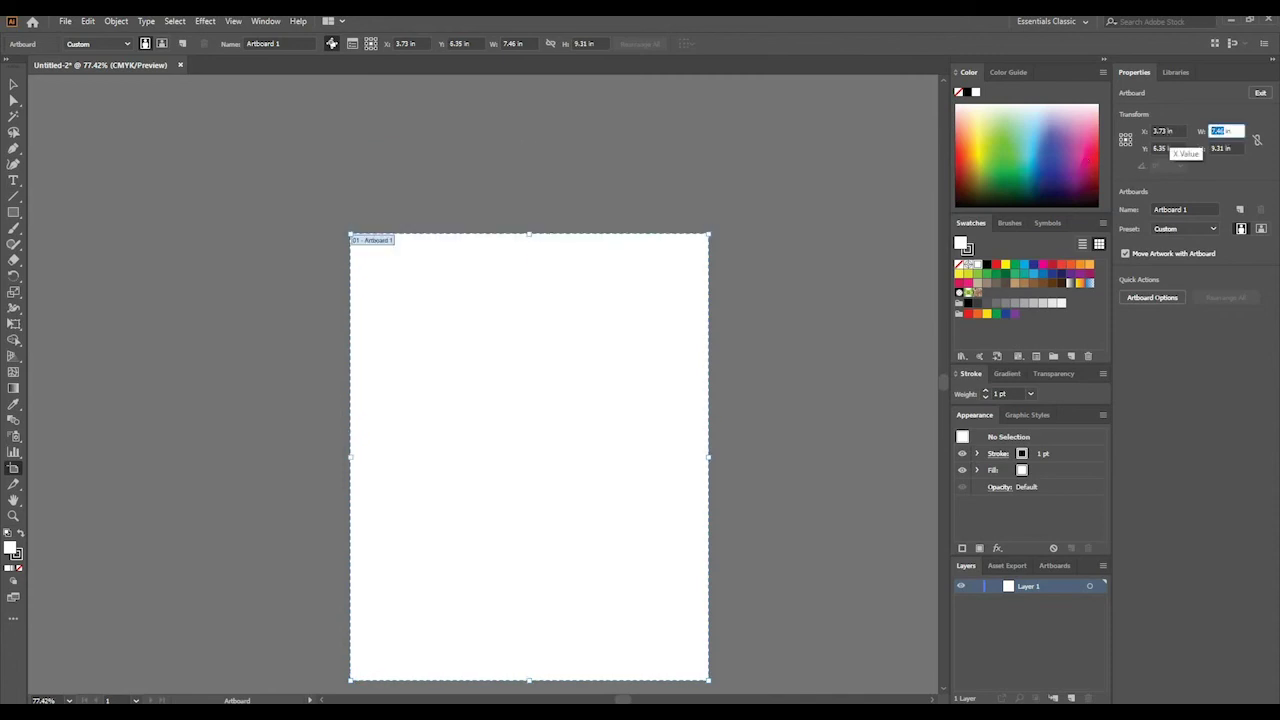
{"action": "type", "text": "8.2"}
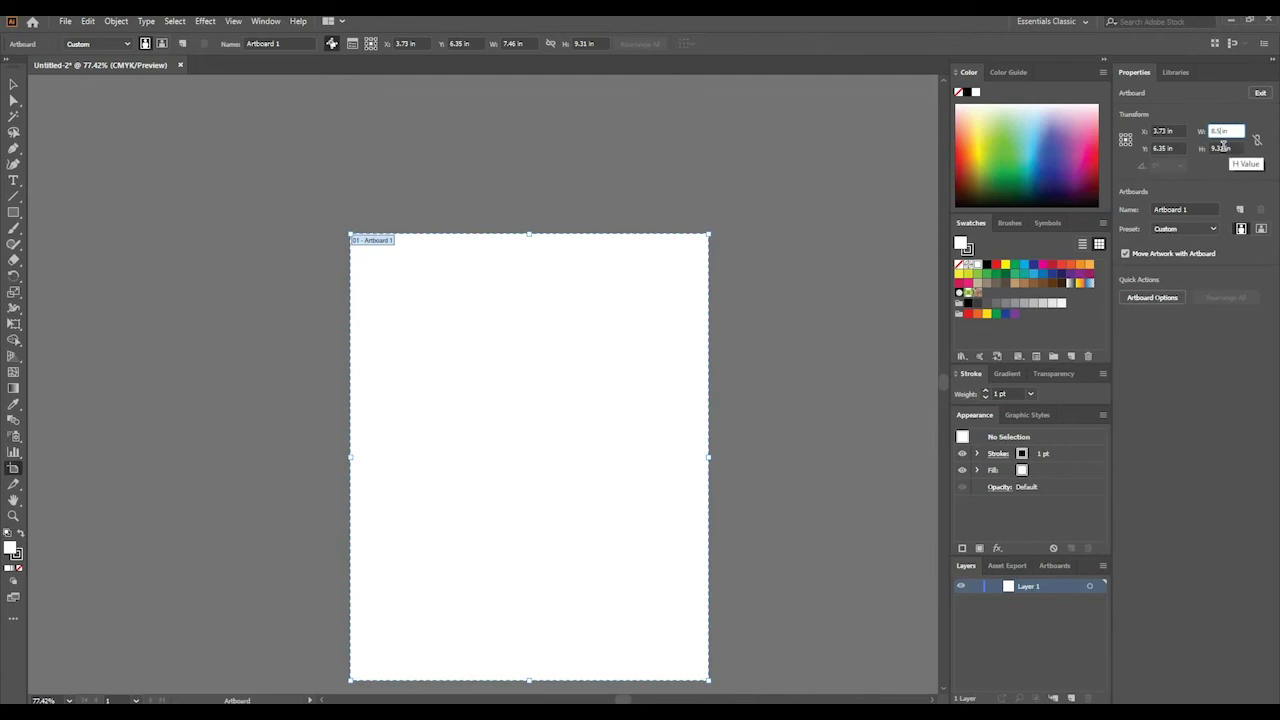
{"action": "left_click", "coordinate": [1165, 148]}
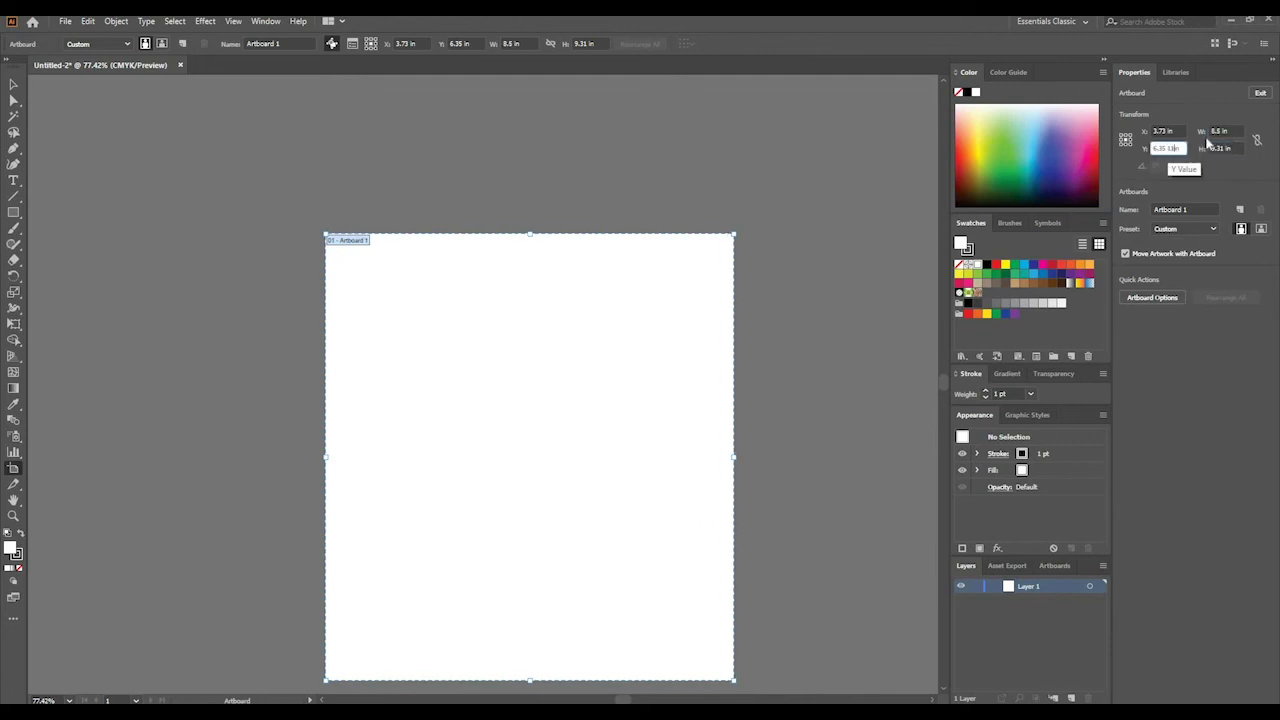
{"action": "left_click", "coordinate": [1180, 131]}
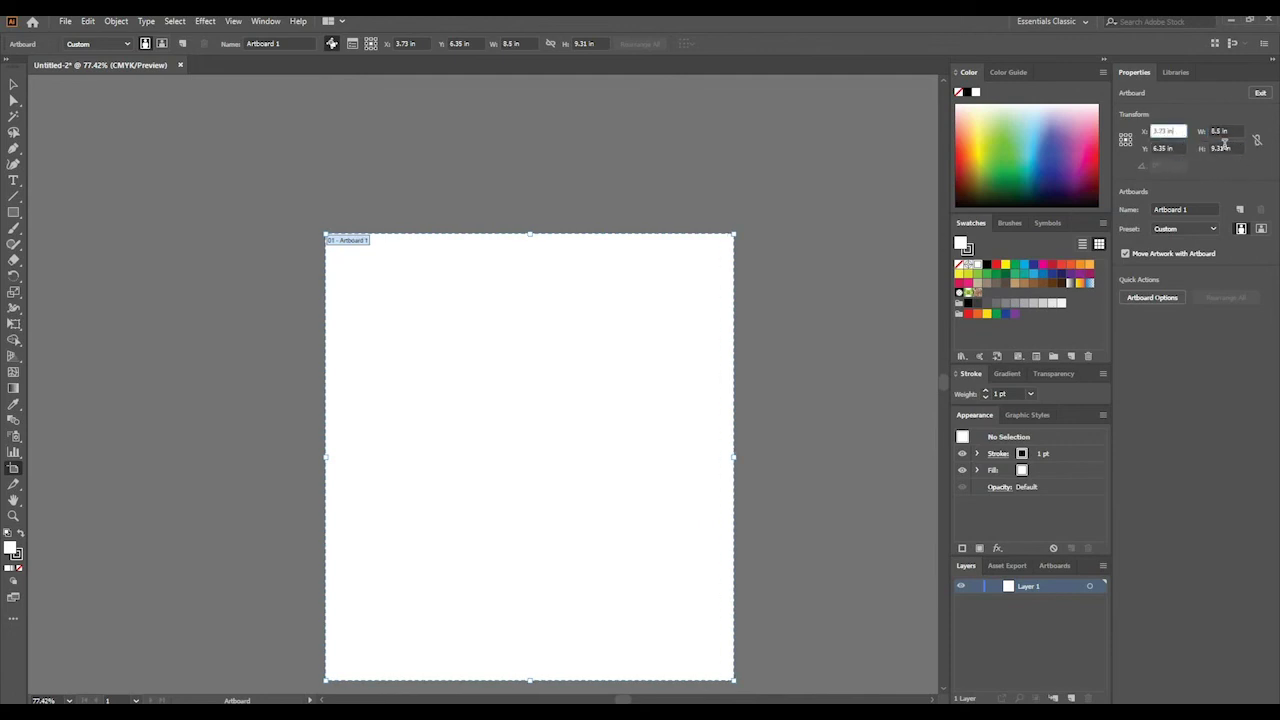
{"action": "left_click", "coordinate": [1222, 148]}
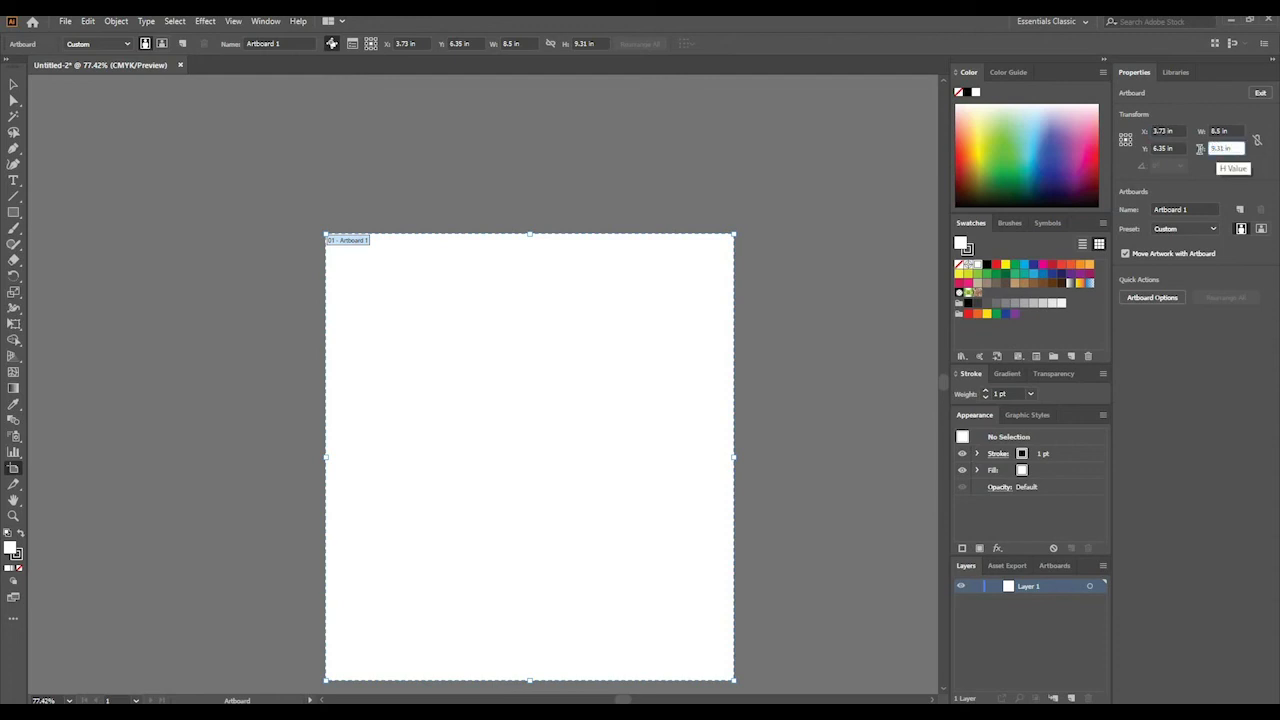
{"action": "key", "text": "ctrl+a"}
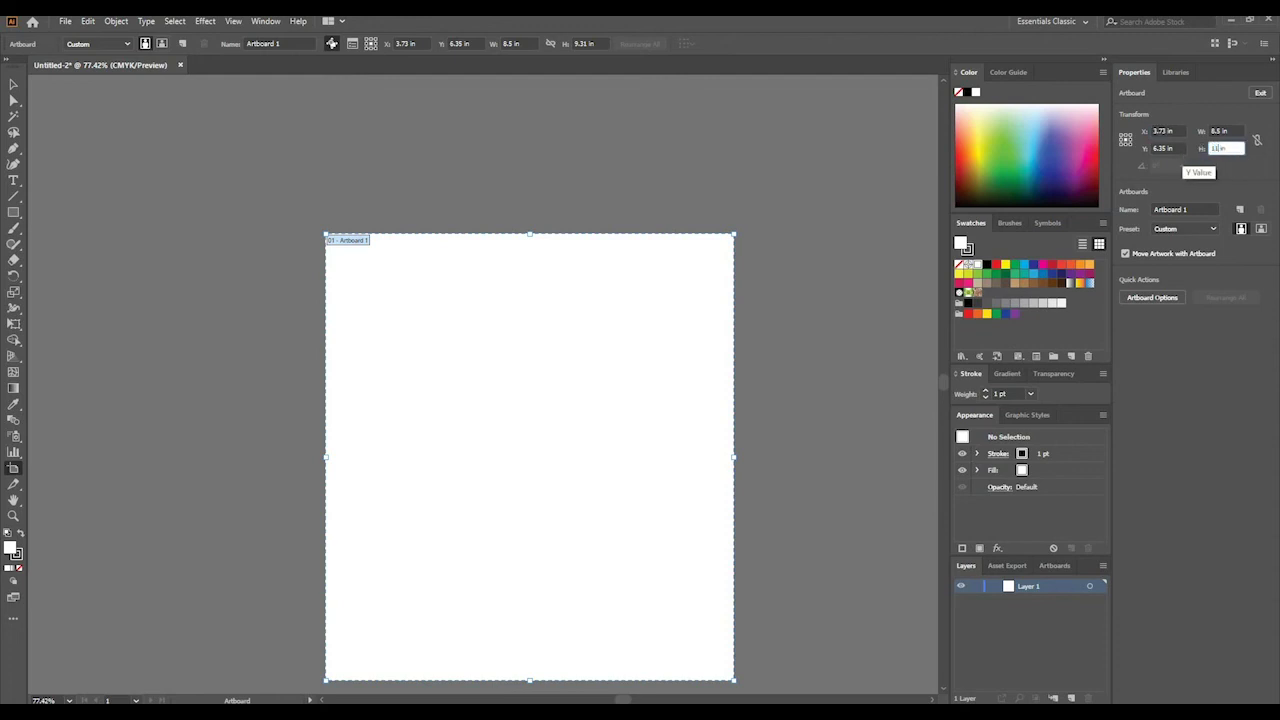
{"action": "type", "text": "11 in"}
{"action": "key", "text": "Return"}
{"action": "scroll", "coordinate": [674, 294], "scroll_direction": "up", "scroll_amount": 2}
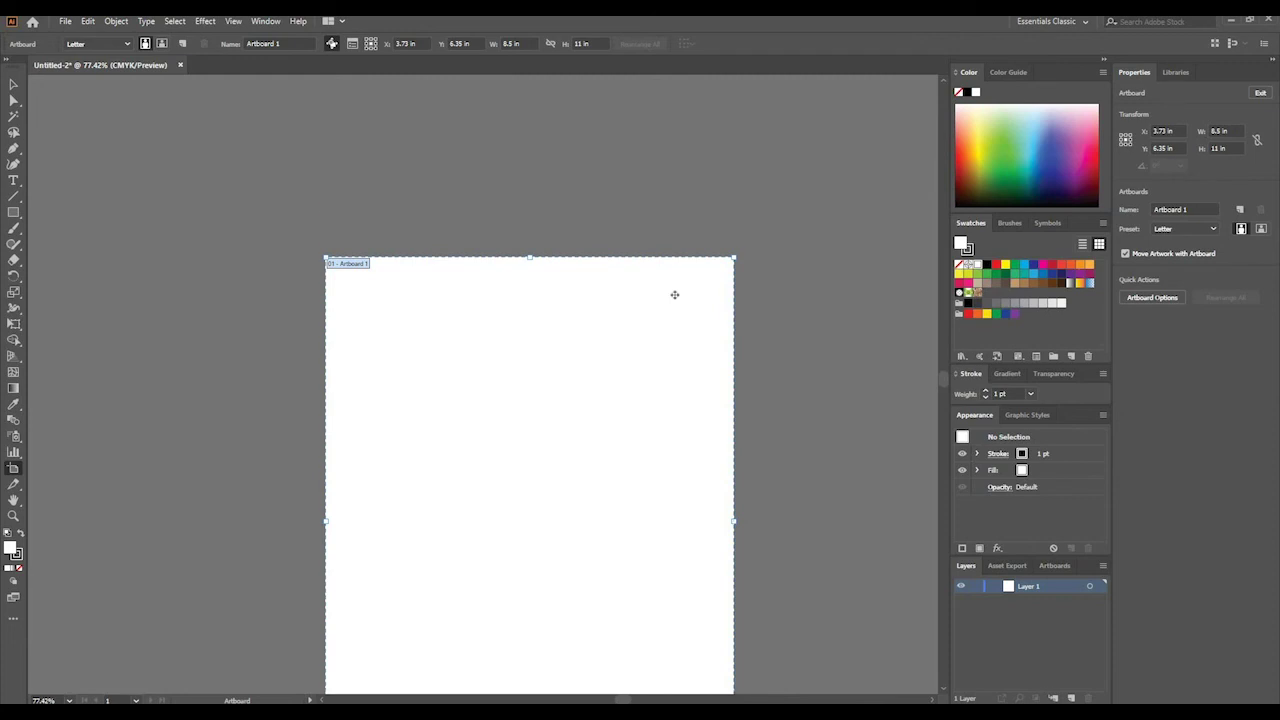
{"action": "scroll", "coordinate": [674, 294], "scroll_direction": "down", "scroll_amount": 3}
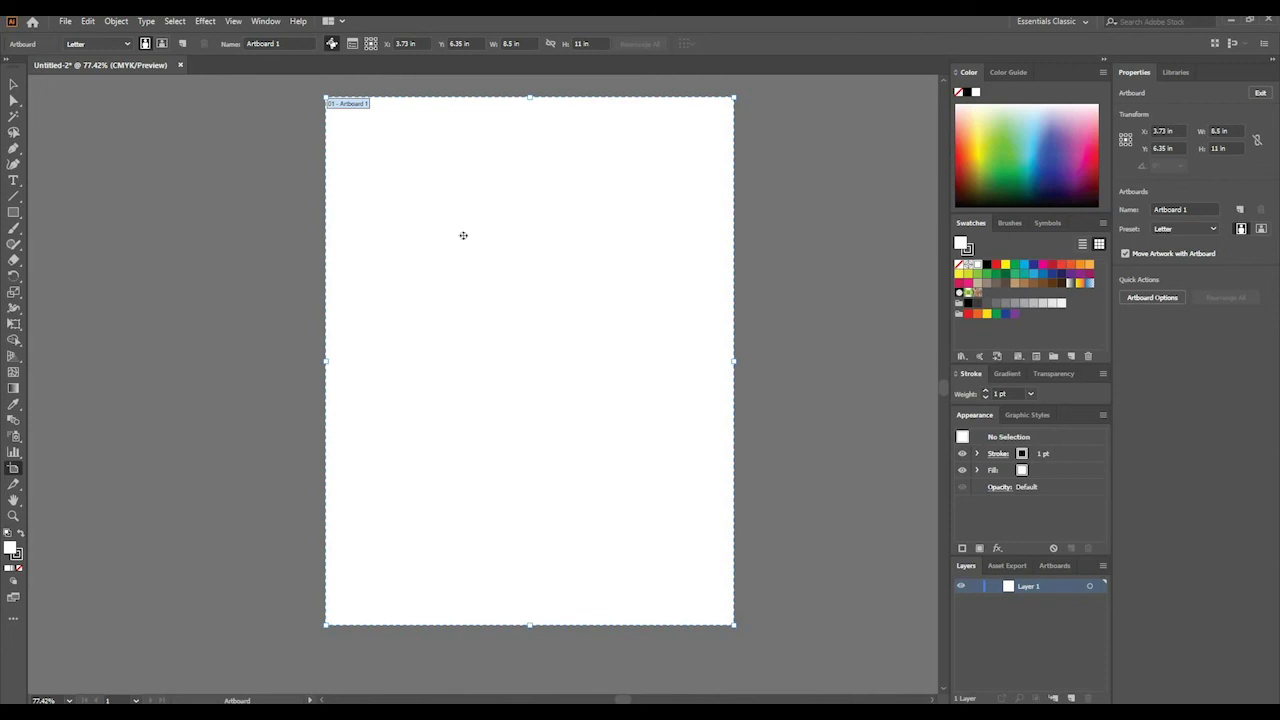
{"action": "left_click", "coordinate": [15, 86]}
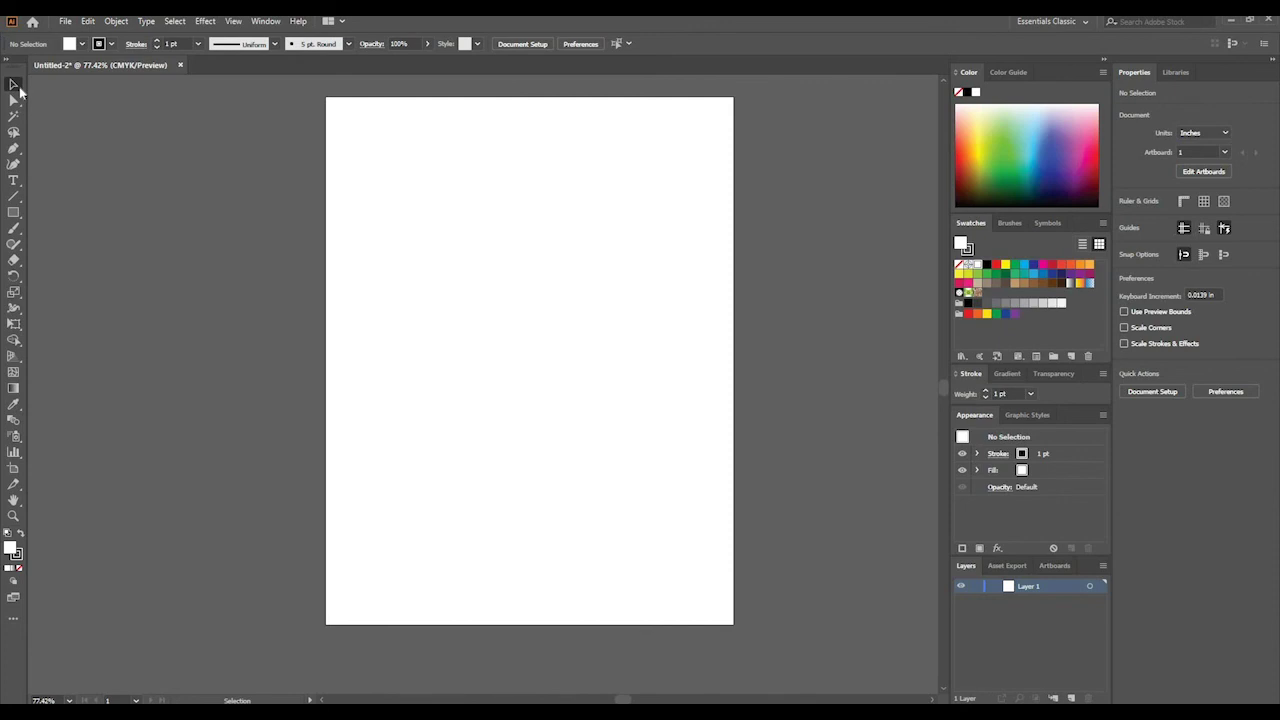
Step: Set the fill to red and draw a roughly 5.44 × 4.67 in rectangle on the upper artboard
{"action": "left_click", "coordinate": [996, 264]}
{"action": "left_click", "coordinate": [966, 248]}
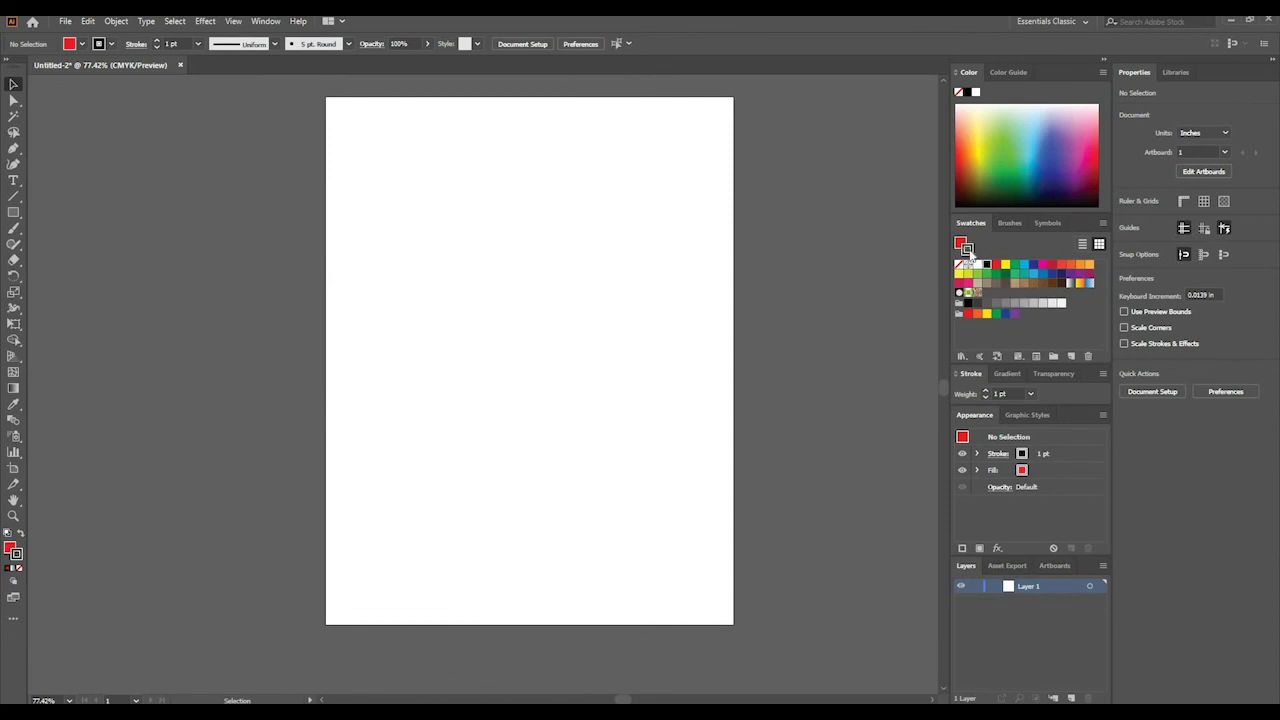
{"action": "left_click", "coordinate": [960, 242]}
{"action": "left_click", "coordinate": [13, 212]}
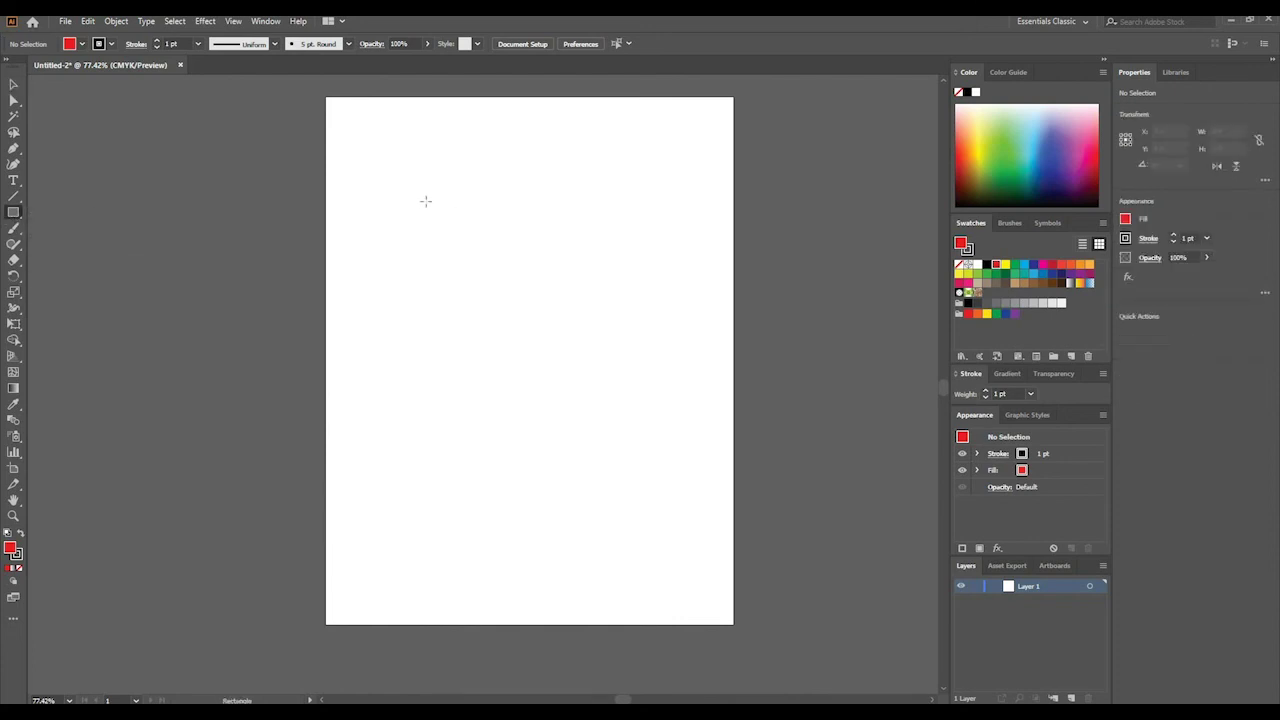
{"action": "left_click_drag", "start_coordinate": [403, 188], "coordinate": [665, 410]}
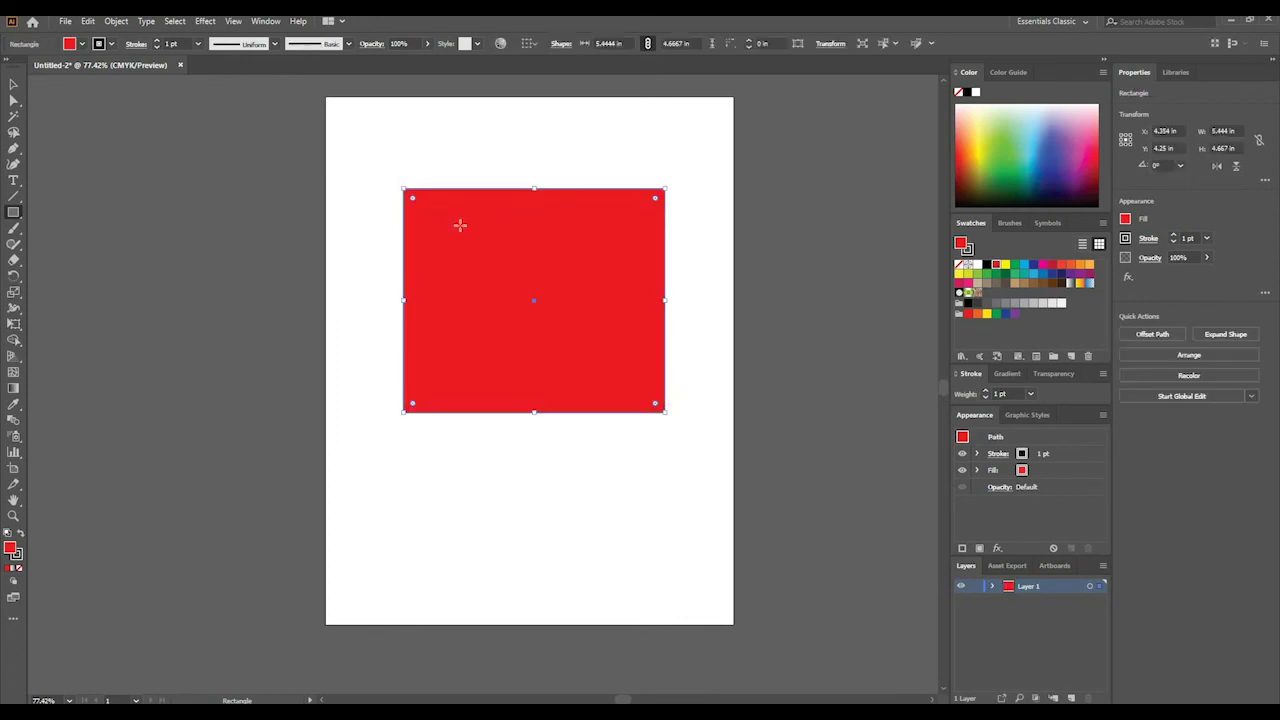
{"action": "left_click", "coordinate": [13, 84]}
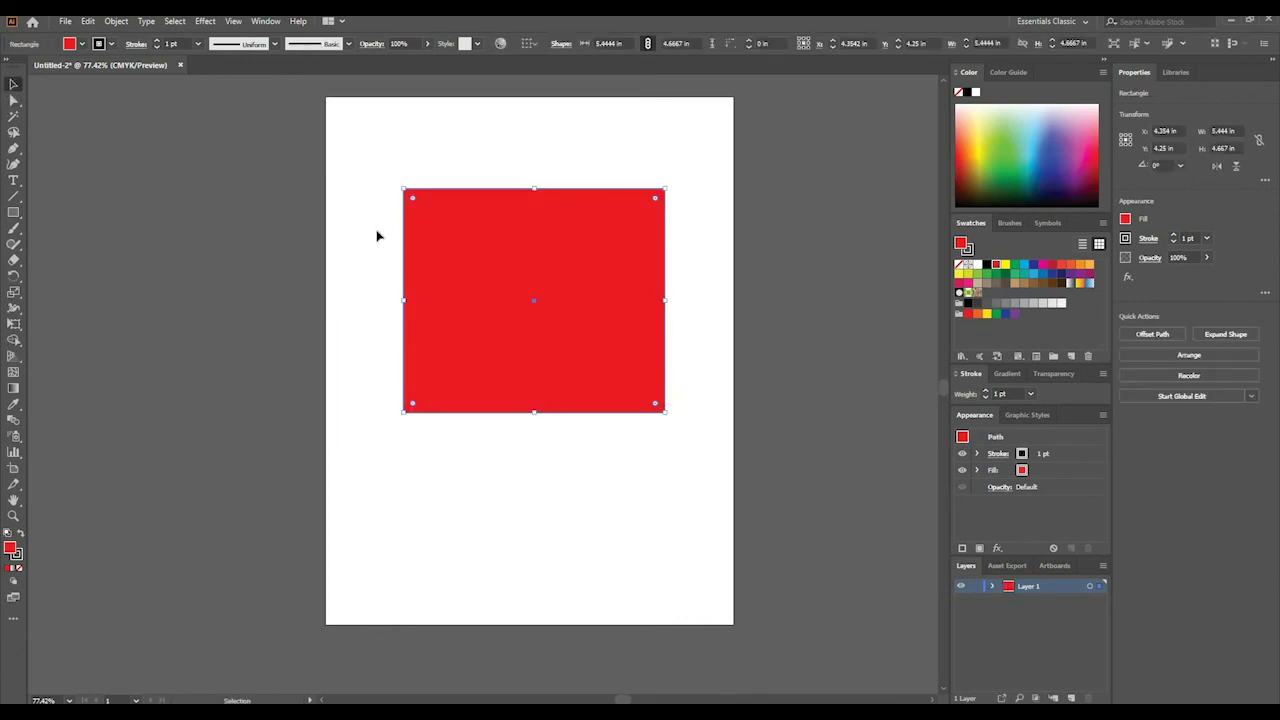
{"action": "left_click", "coordinate": [268, 213]}
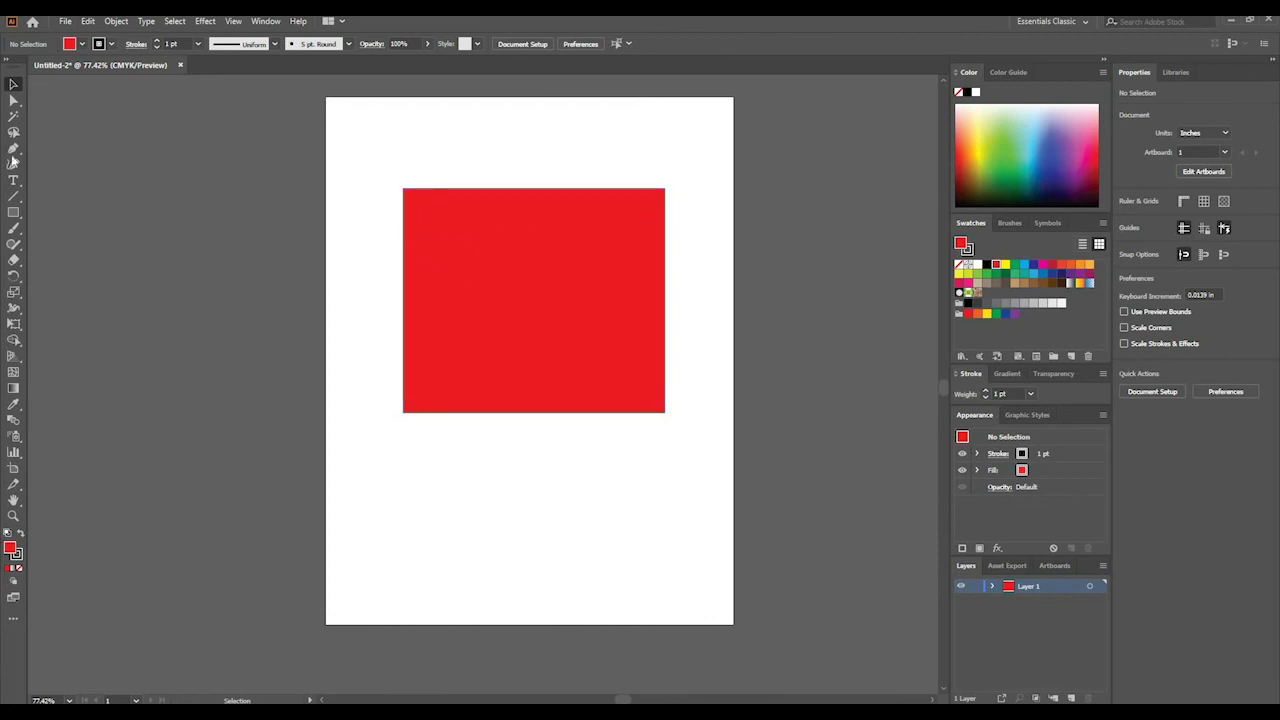
{"action": "left_click", "coordinate": [14, 213]}
{"action": "left_click_drag", "start_coordinate": [15, 215], "coordinate": [57, 244]}
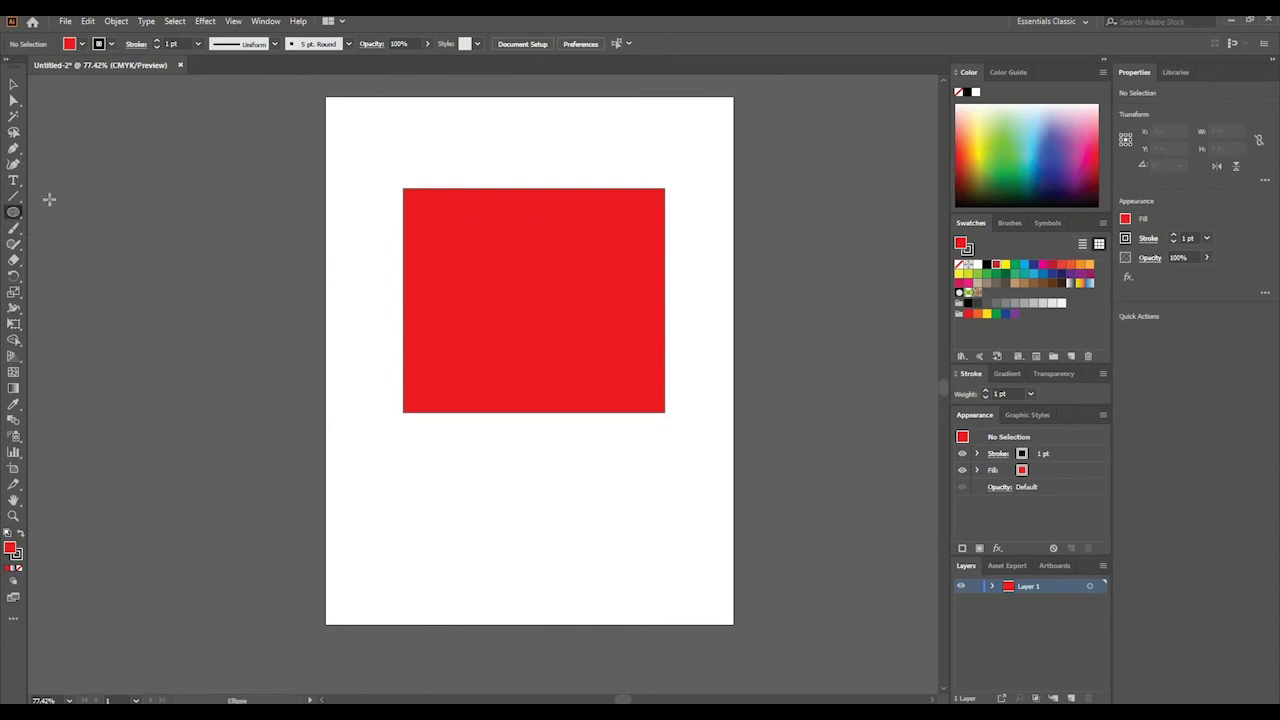
Step: Draw a 4.625 in red circle to the left of the artboard
{"action": "left_click_drag", "start_coordinate": [87, 194], "coordinate": [309, 407]}
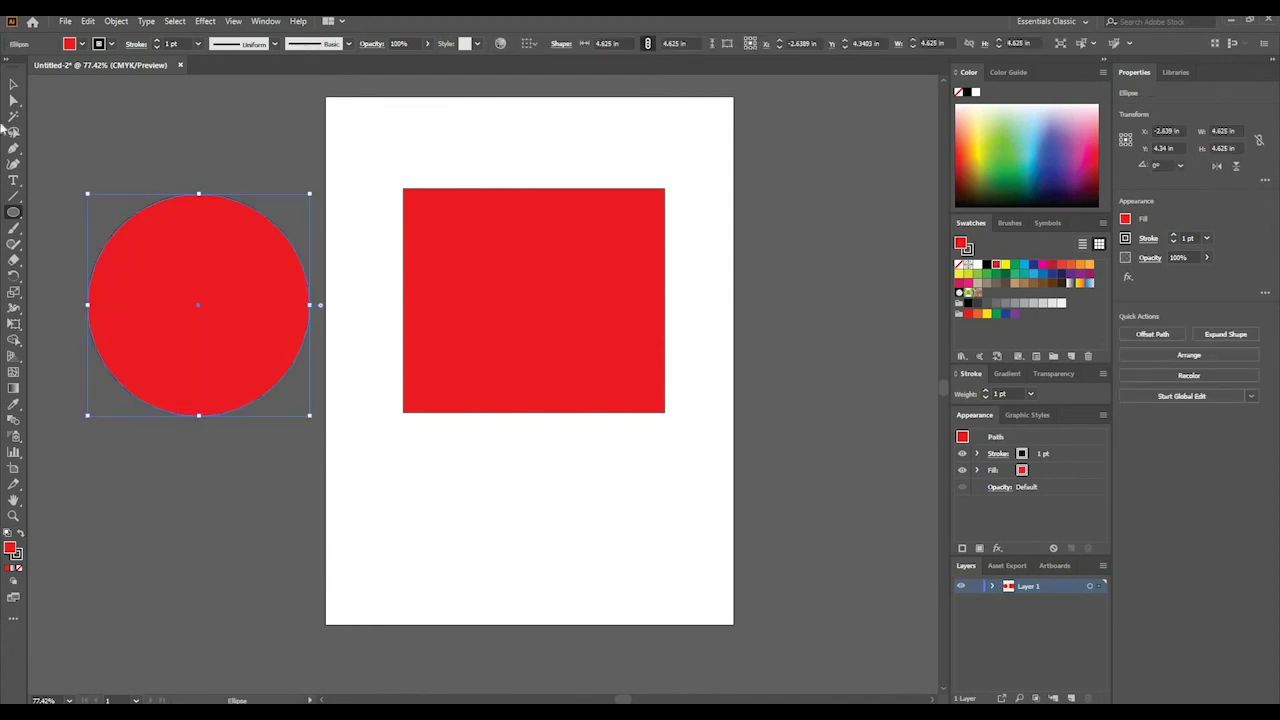
{"action": "key", "text": "v"}
{"action": "left_click", "coordinate": [214, 451]}
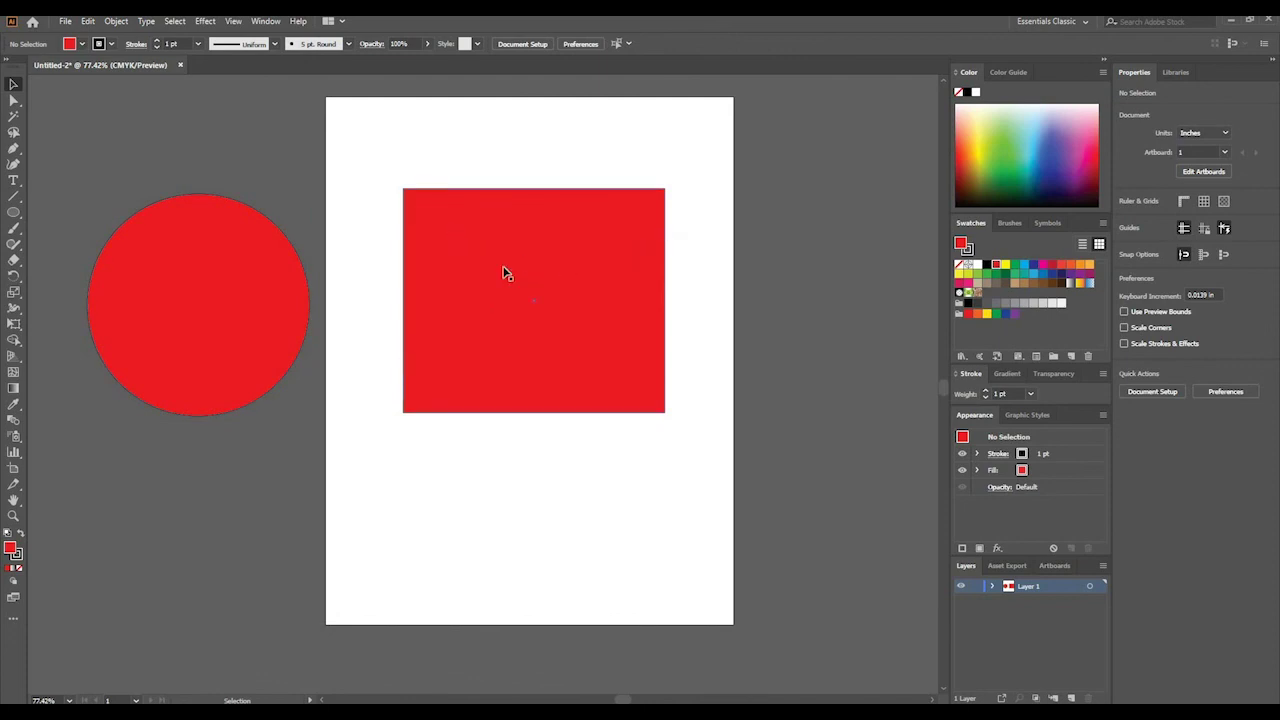
{"action": "left_click", "coordinate": [246, 272]}
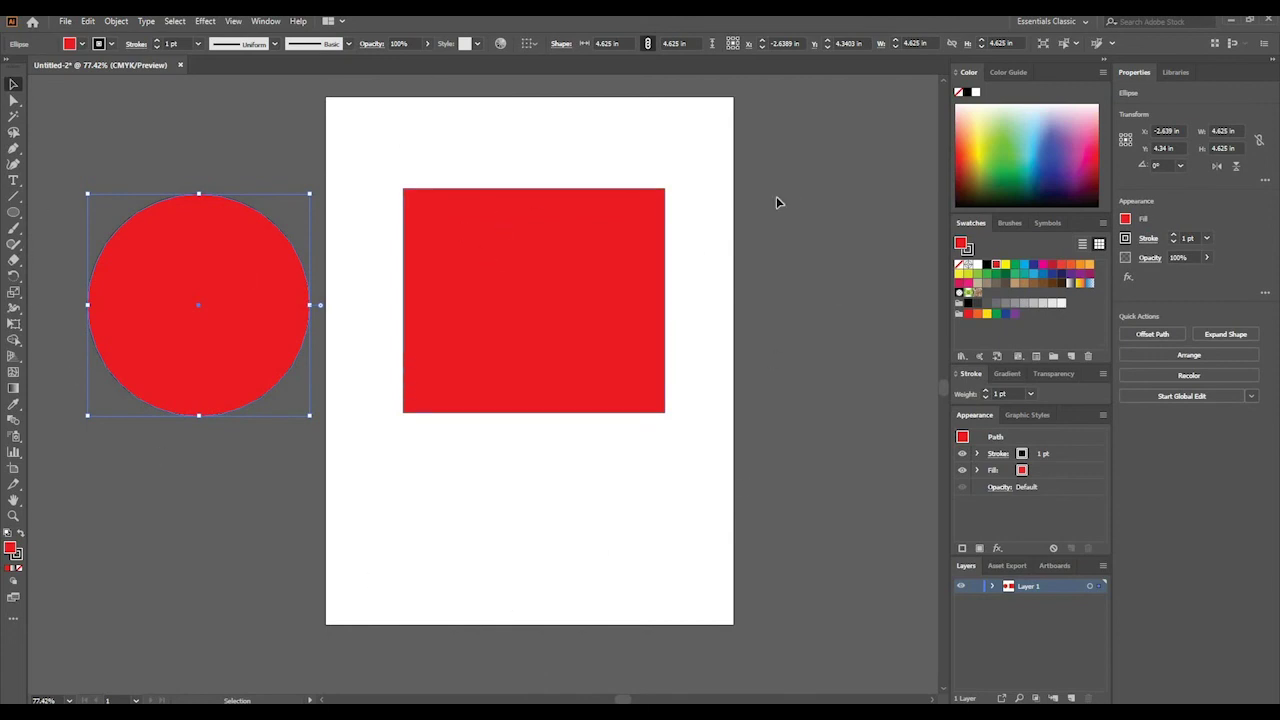
{"action": "left_click", "coordinate": [108, 414]}
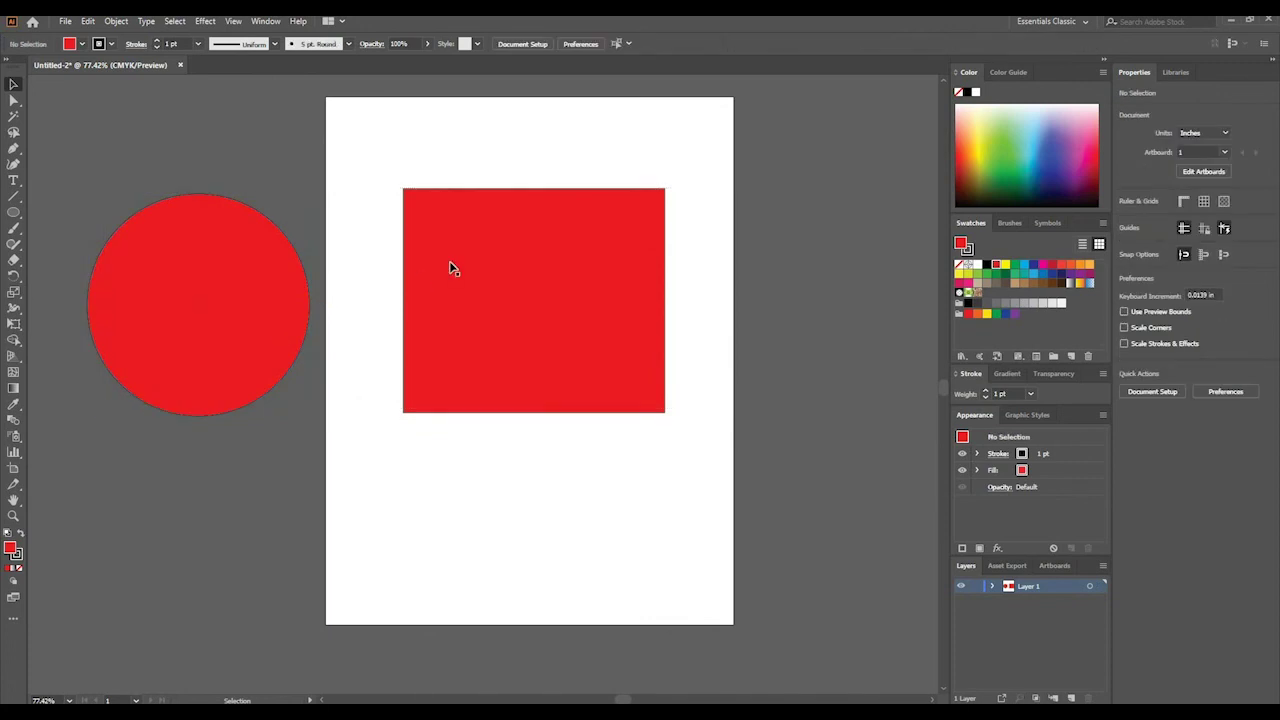
Step: Delete the red rectangle and the red circle
{"action": "left_click", "coordinate": [517, 249]}
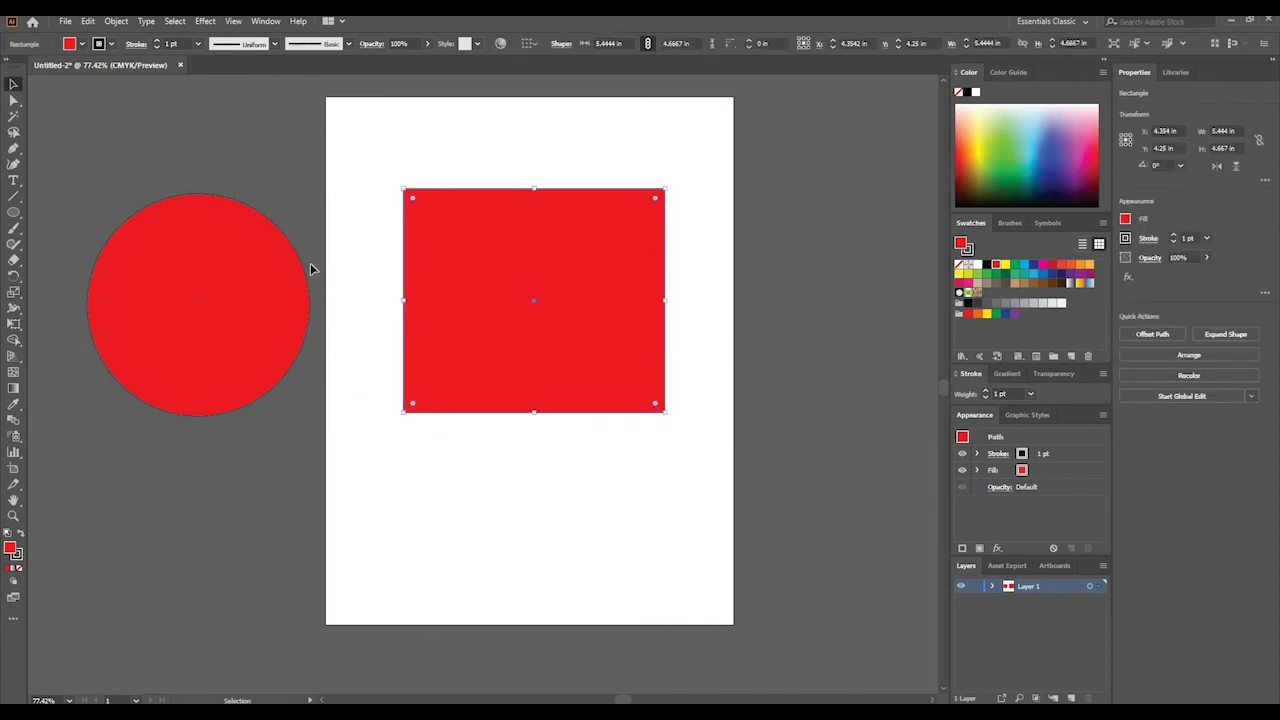
{"action": "key", "text": "Delete"}
{"action": "left_click", "coordinate": [256, 286]}
{"action": "key", "text": "Delete"}
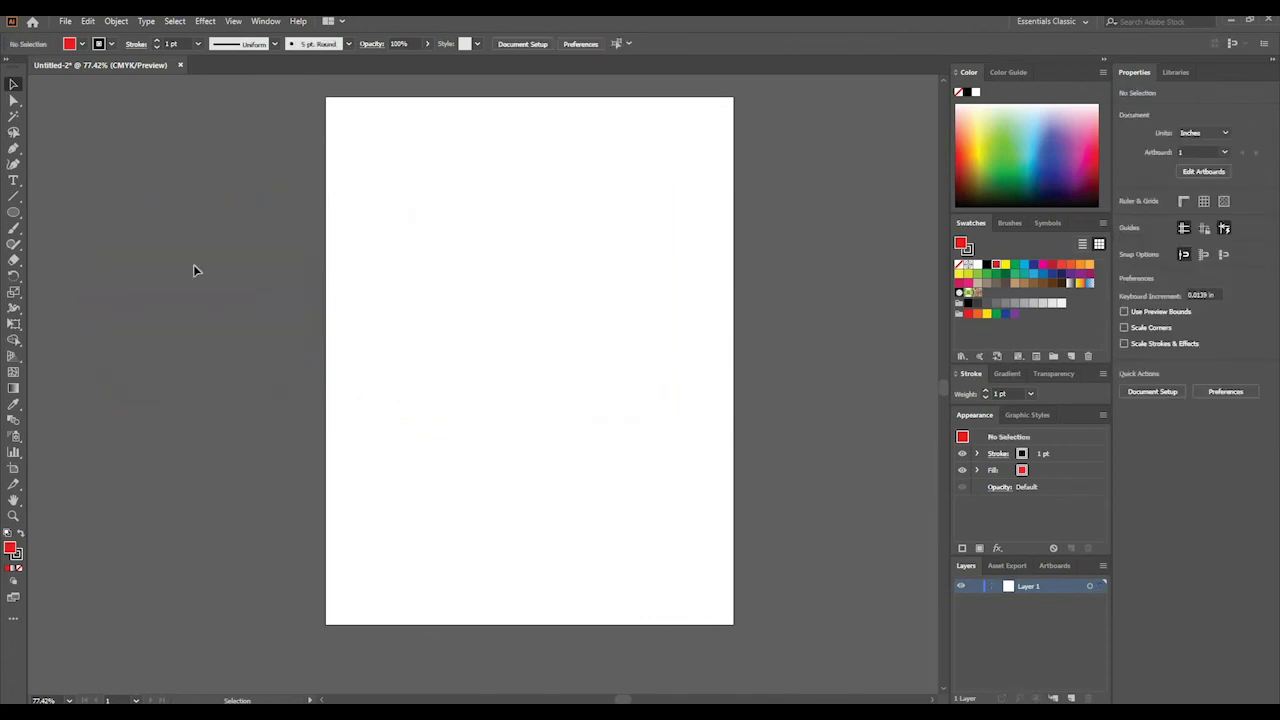